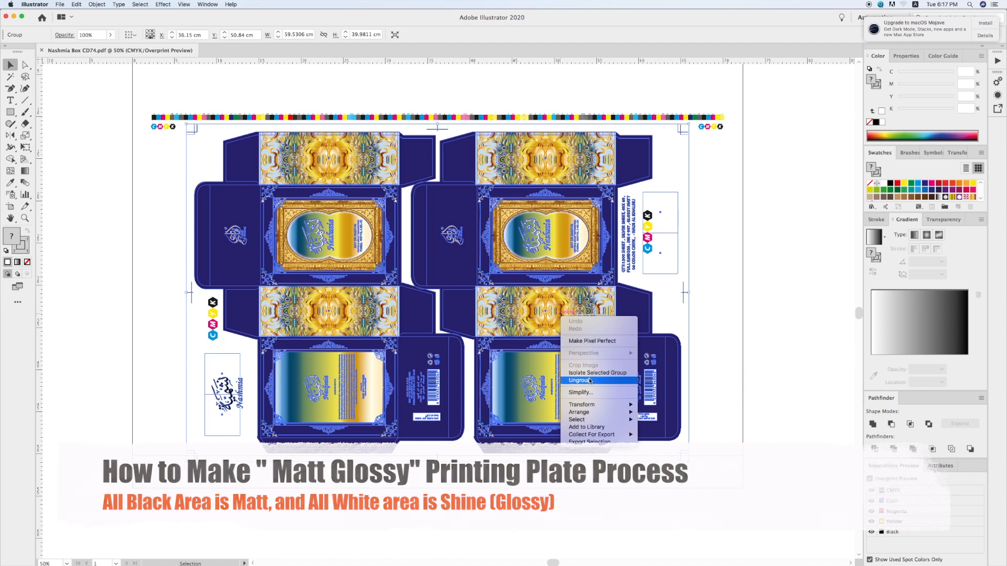
# Ungroup the two-up box artwork and delete the second box's printed artwork
pyautogui.click(794, 317)
pyautogui.click(589, 312)
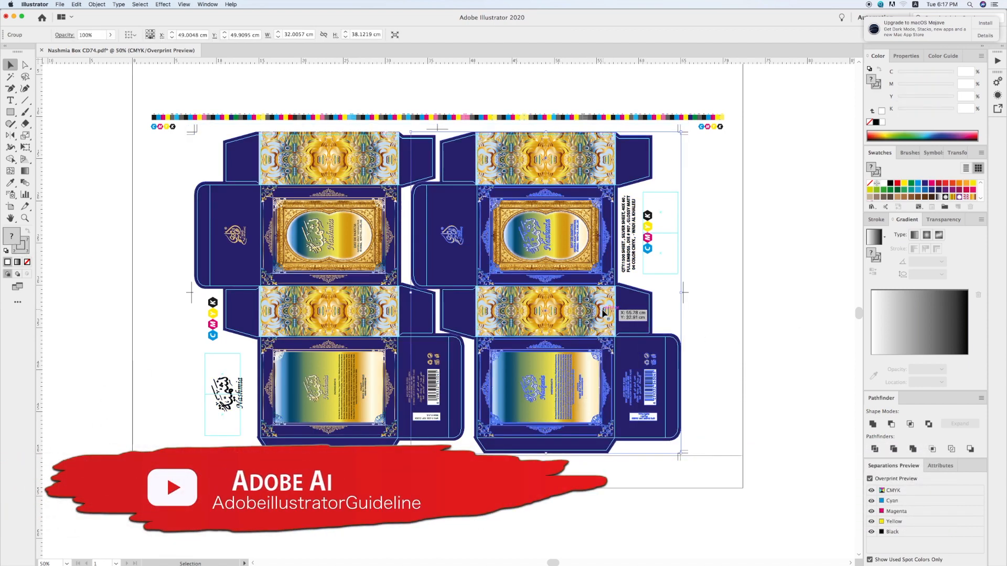
pyautogui.press('Delete')
# Ungroup the remaining box artwork so its parts can be edited separately
pyautogui.press('z')
pyautogui.moveTo(609, 385); pyautogui.dragTo(701, 453)
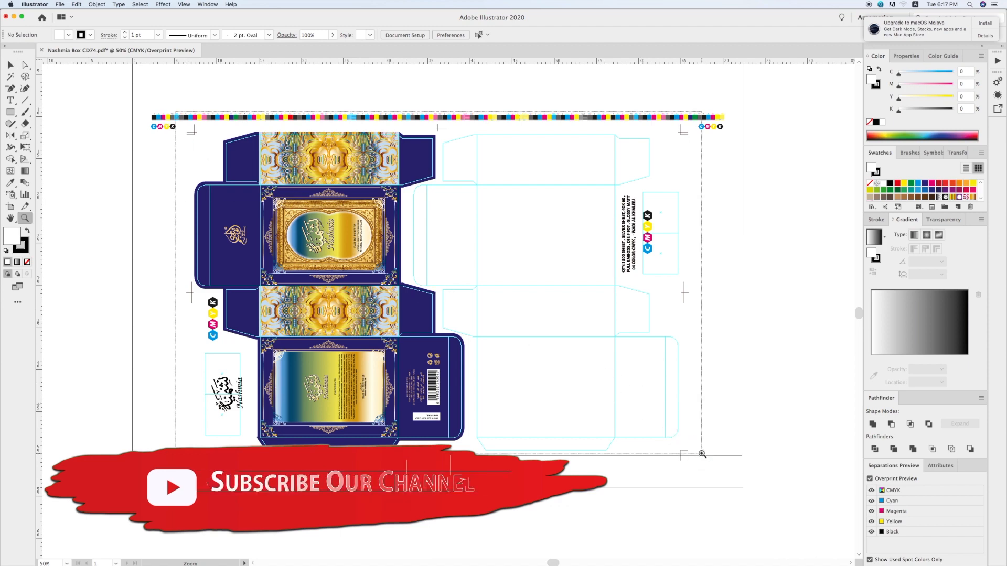
pyautogui.press('v')
pyautogui.moveTo(429, 345); pyautogui.dragTo(437, 339)
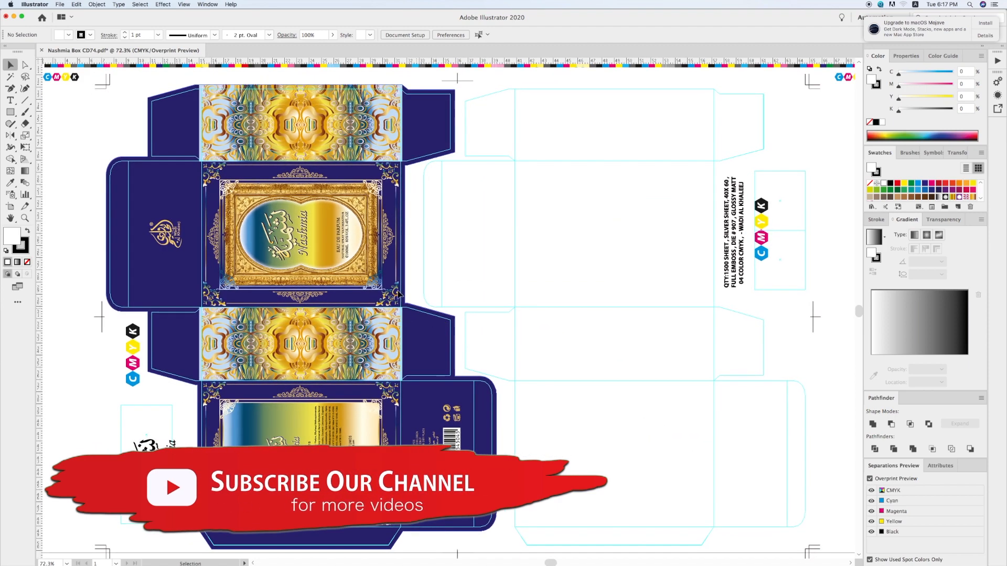
pyautogui.click(360, 269)
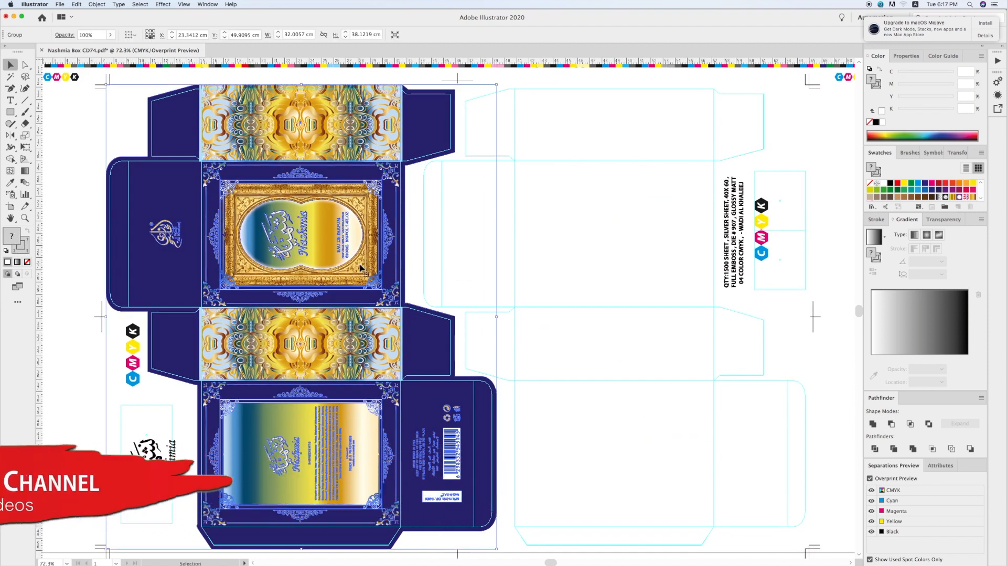
pyautogui.rightClick(361, 269)
pyautogui.click(379, 331)
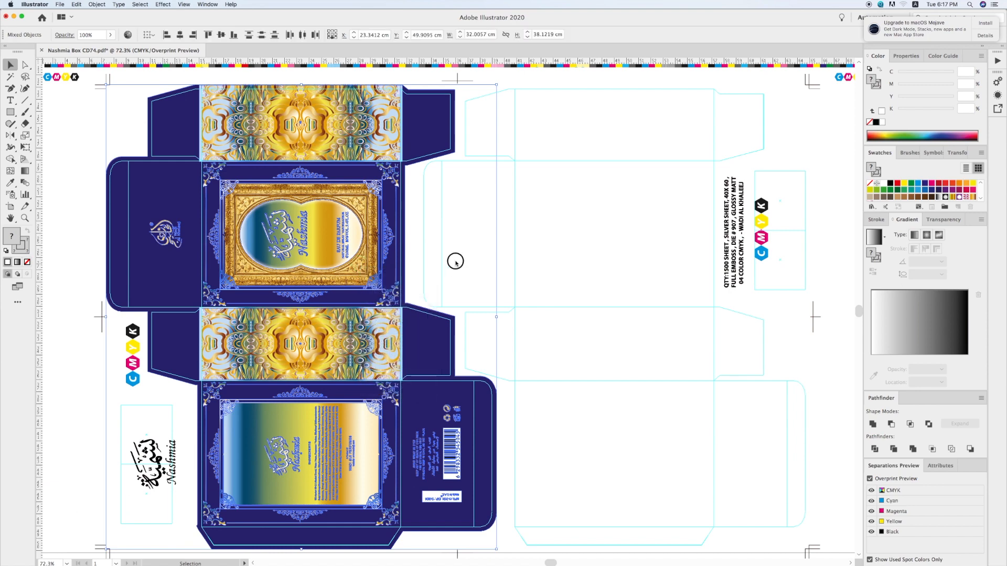
# Fill the navy box background shape with solid black (K 100)
pyautogui.click(422, 121)
pyautogui.moveTo(422, 120); pyautogui.dragTo(511, 160)
pyautogui.press('super+z')
pyautogui.click(876, 122)
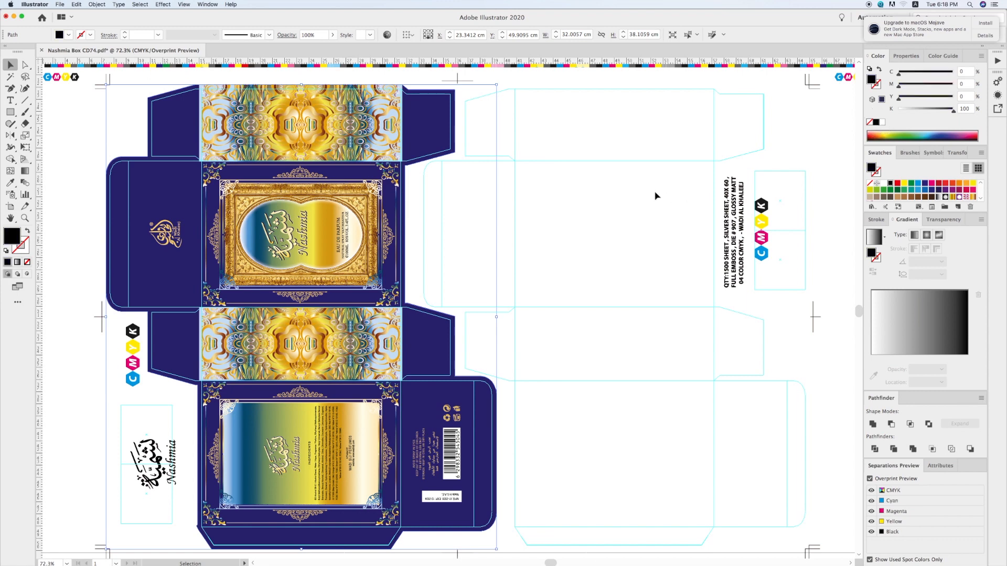
pyautogui.click(601, 189)
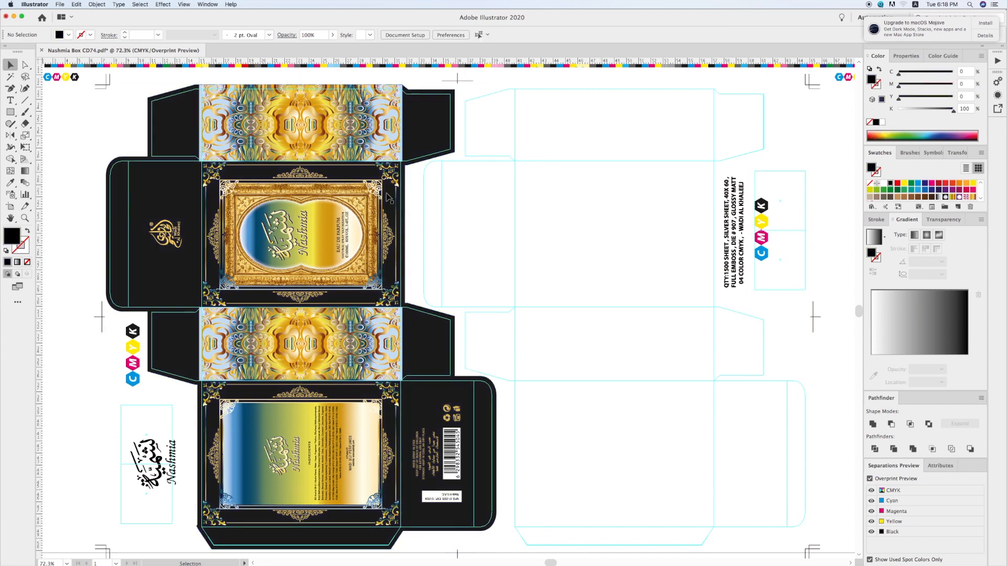
# Cut out the gradient background rectangles behind the two patterned panels
pyautogui.keyDown('super'); pyautogui.click(394, 116); pyautogui.keyUp('super')
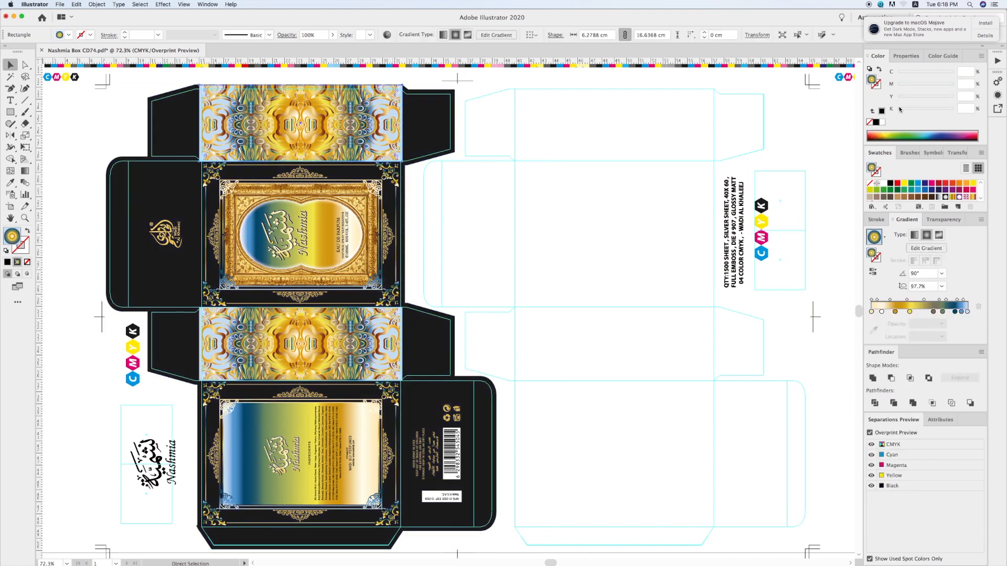
pyautogui.press('super+x')
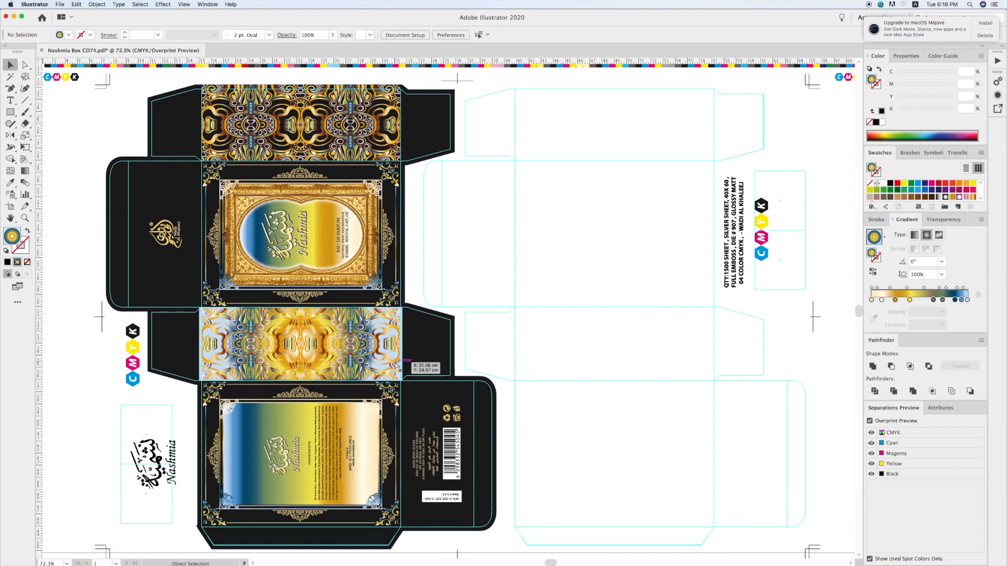
pyautogui.keyDown('super'); pyautogui.click(395, 360); pyautogui.keyUp('super')
pyautogui.press('super+x')
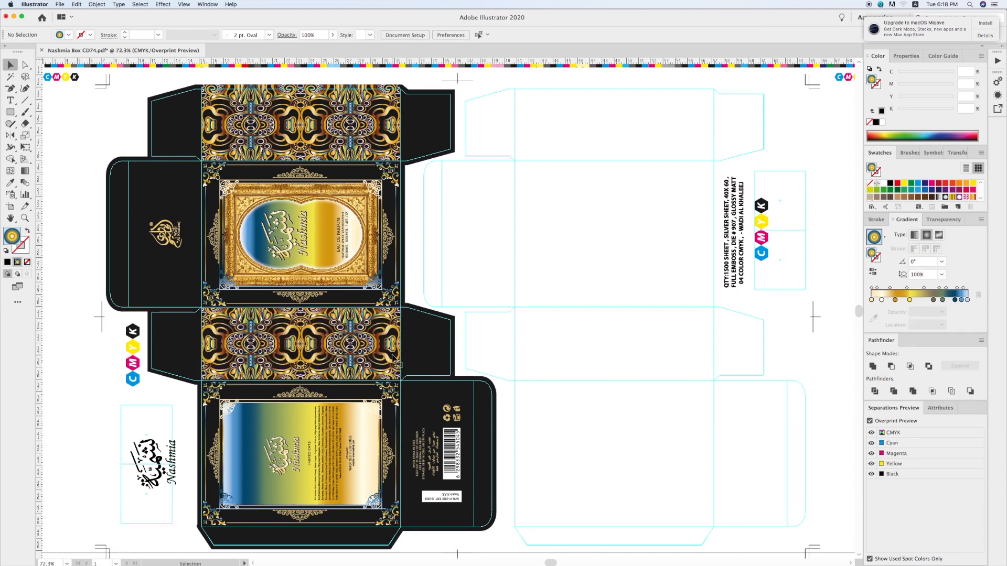
# Fill the gradient backgrounds of the front and back label areas with white
pyautogui.keyDown('super'); pyautogui.click(363, 420); pyautogui.keyUp('super')
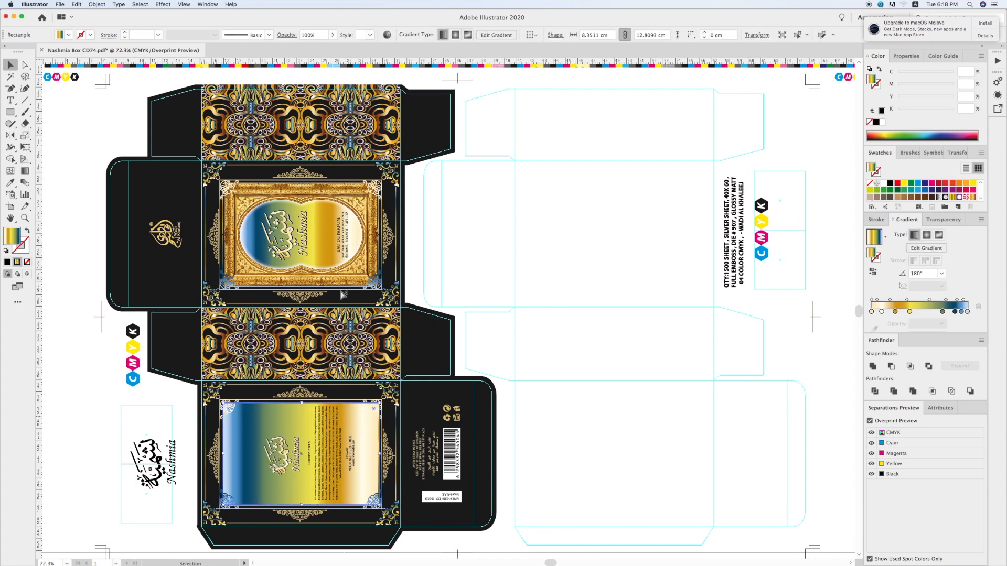
pyautogui.keyDown('super'); pyautogui.click(330, 243); pyautogui.keyUp('super')
pyautogui.click(884, 124)
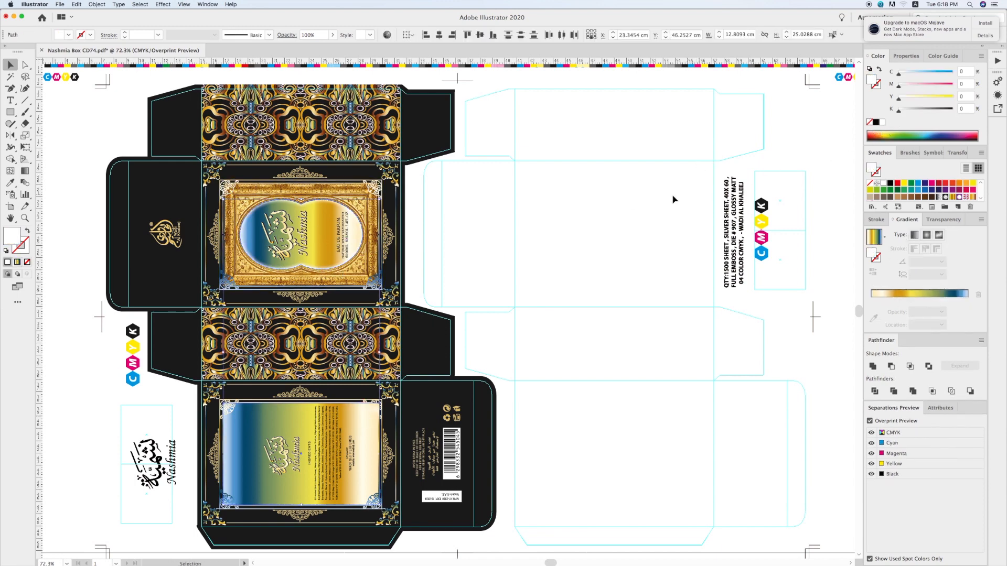
pyautogui.click(506, 313)
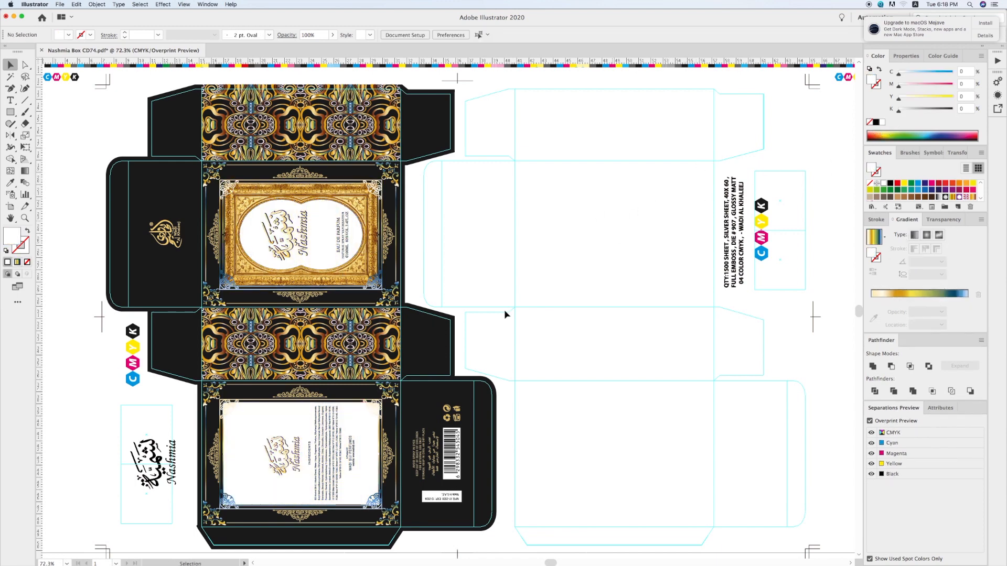
# Delete the ingredients text and the gold overlay of the Nashmia logo from the back label
pyautogui.click(338, 411)
pyautogui.press('Delete')
pyautogui.click(284, 453)
pyautogui.press('Delete')
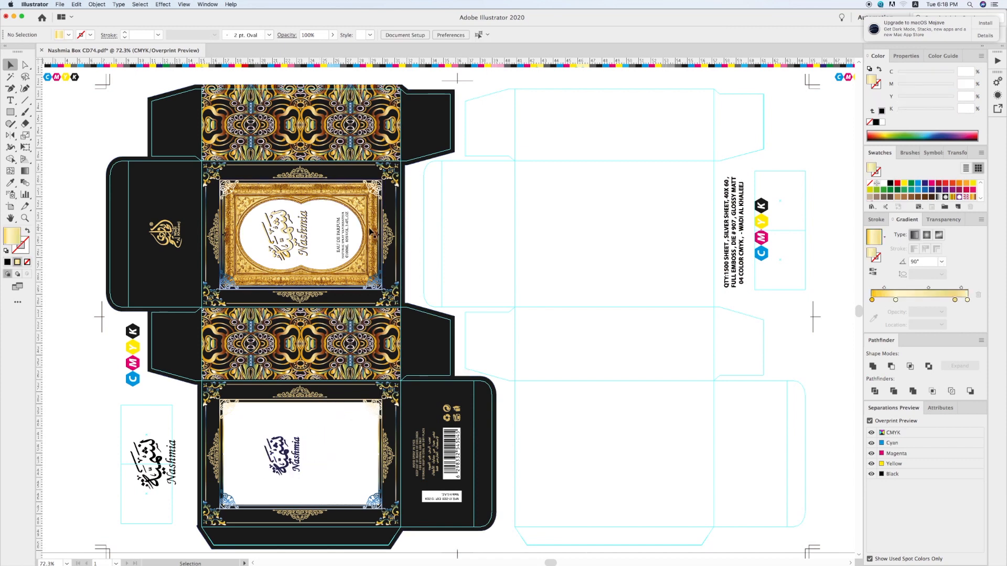
# Fill the corner-ornament border groups on the back and front panels with white
pyautogui.click(396, 400)
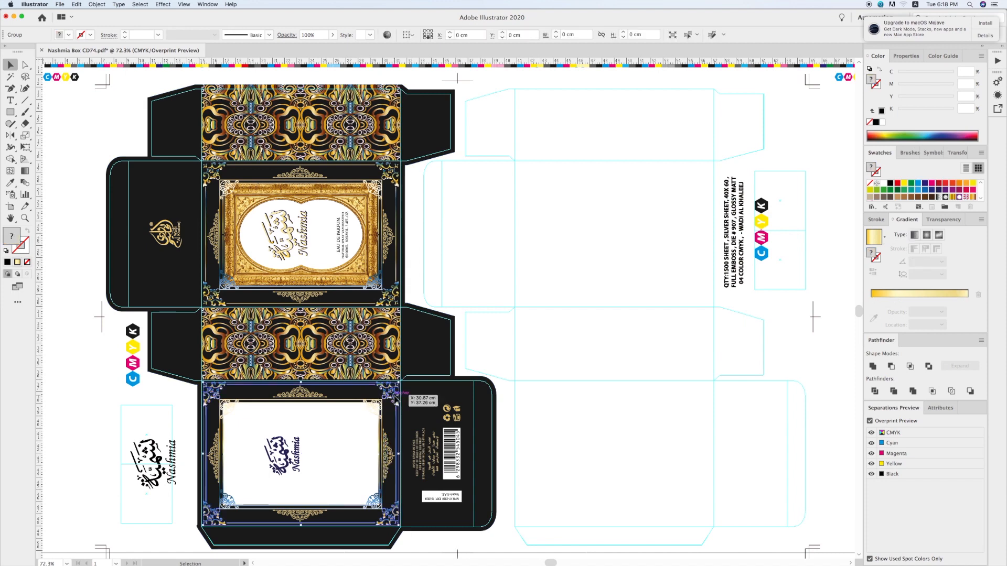
pyautogui.click(881, 124)
pyautogui.click(557, 223)
pyautogui.click(395, 176)
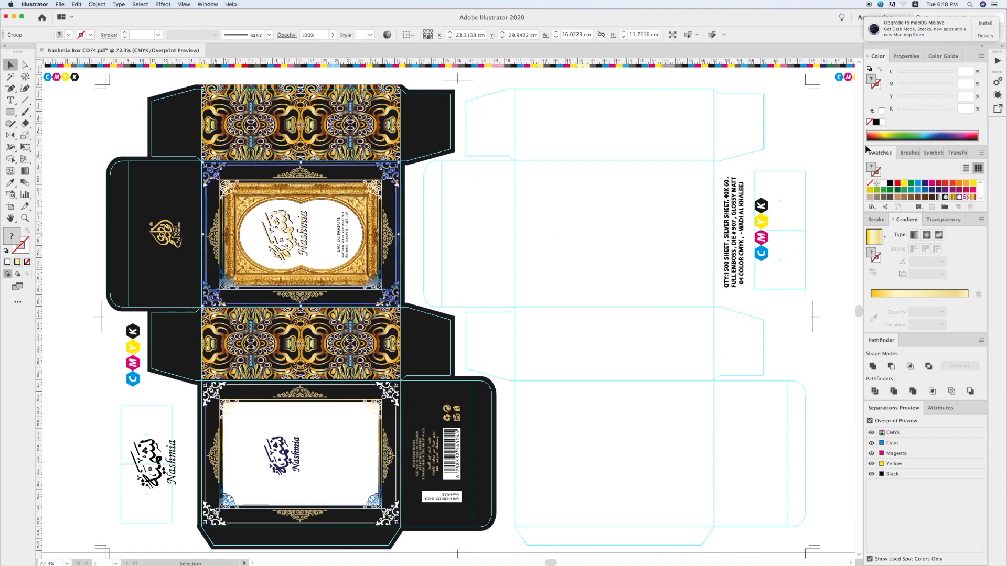
pyautogui.click(882, 122)
pyautogui.click(480, 165)
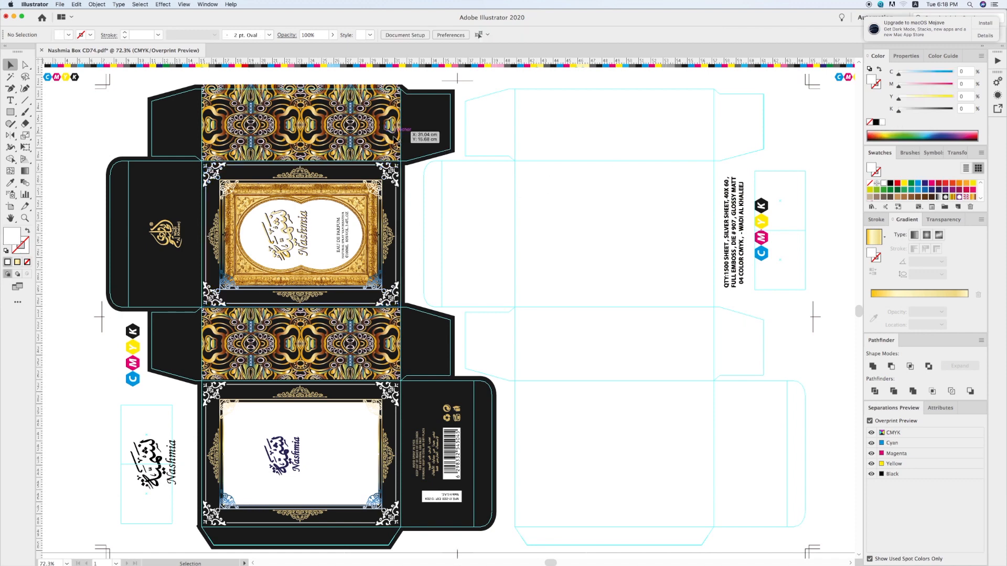
# Select all objects similar to the front panel's gold side ornament and fill them with white
pyautogui.click(449, 147)
pyautogui.click(411, 257)
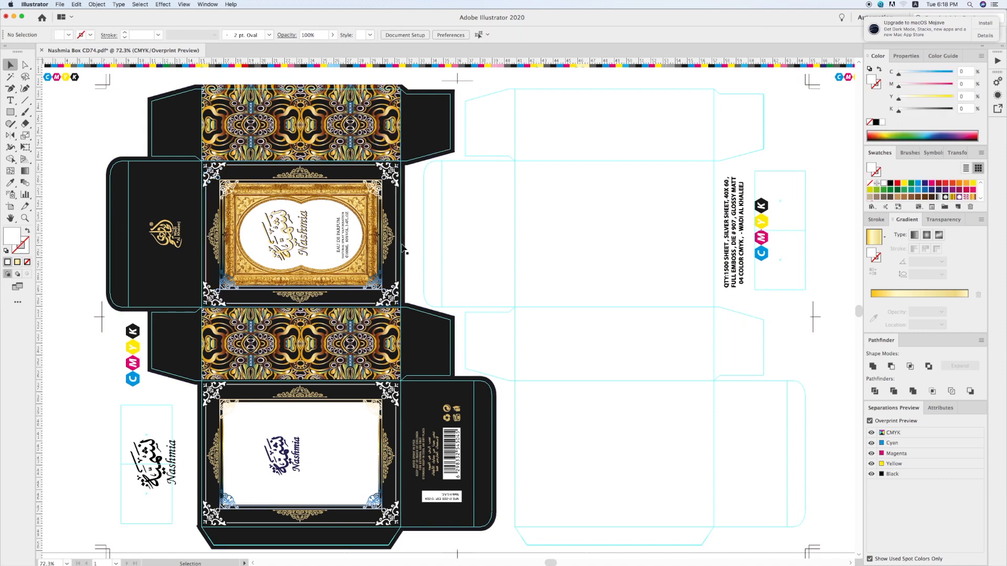
pyautogui.click(390, 237)
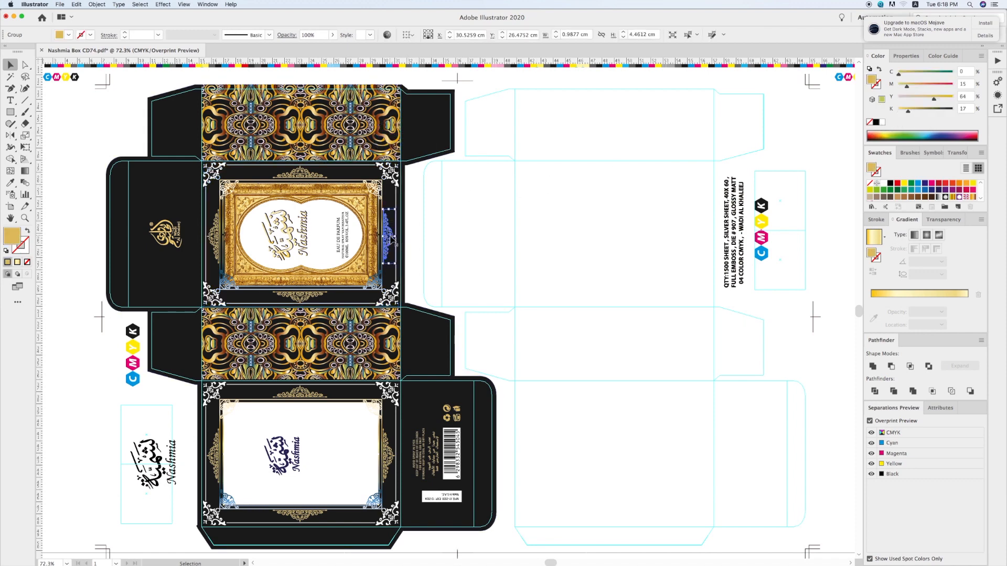
pyautogui.click(687, 34)
pyautogui.click(884, 122)
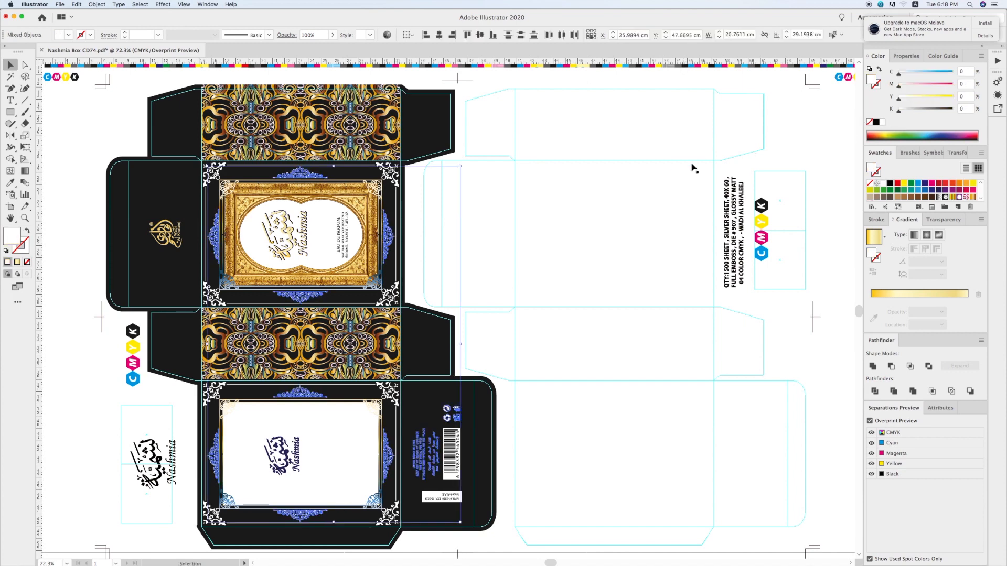
pyautogui.click(677, 170)
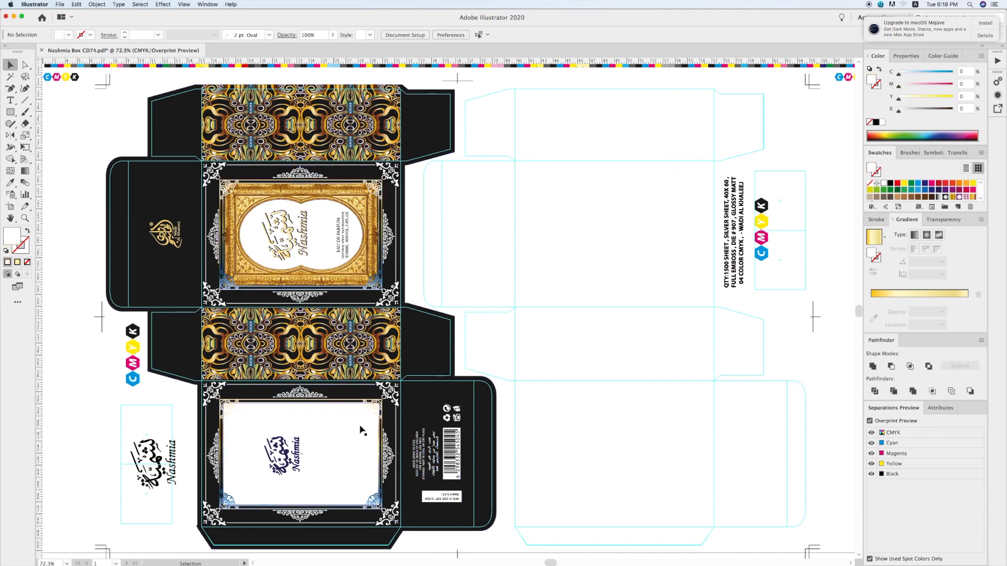
# Select both gradient inner frames around the front and back labels and fill them with white
pyautogui.click(380, 472)
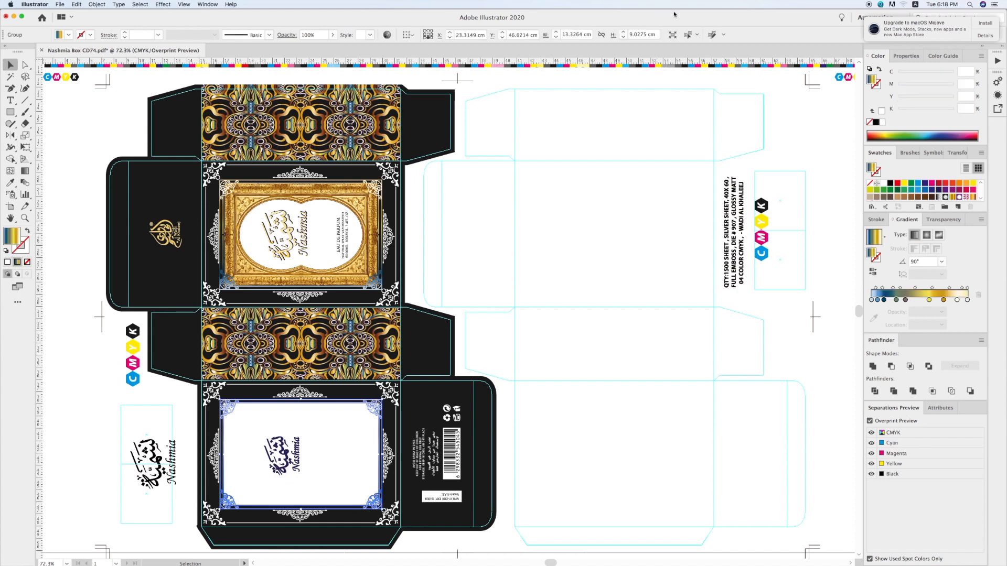
pyautogui.click(688, 35)
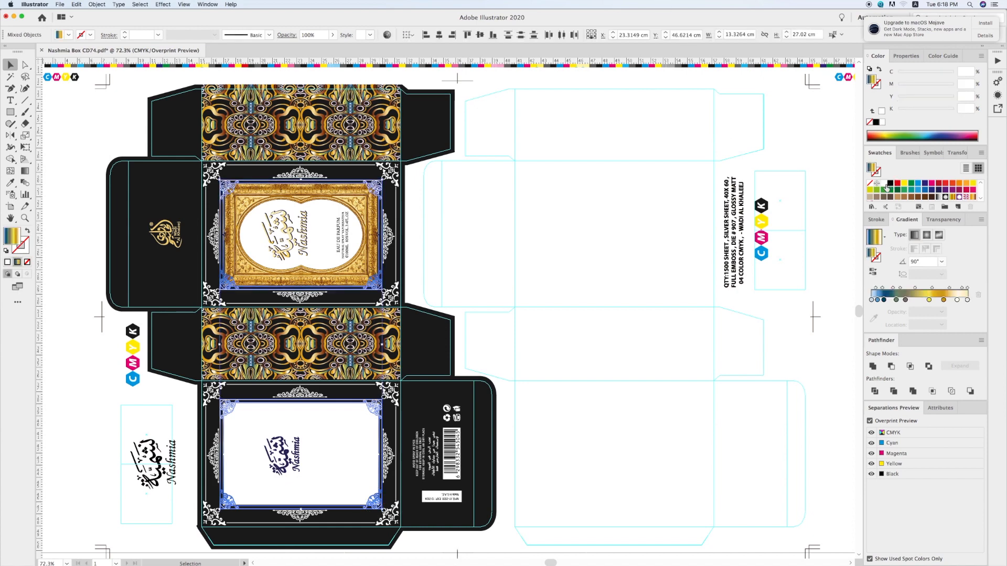
pyautogui.click(884, 183)
pyautogui.click(543, 215)
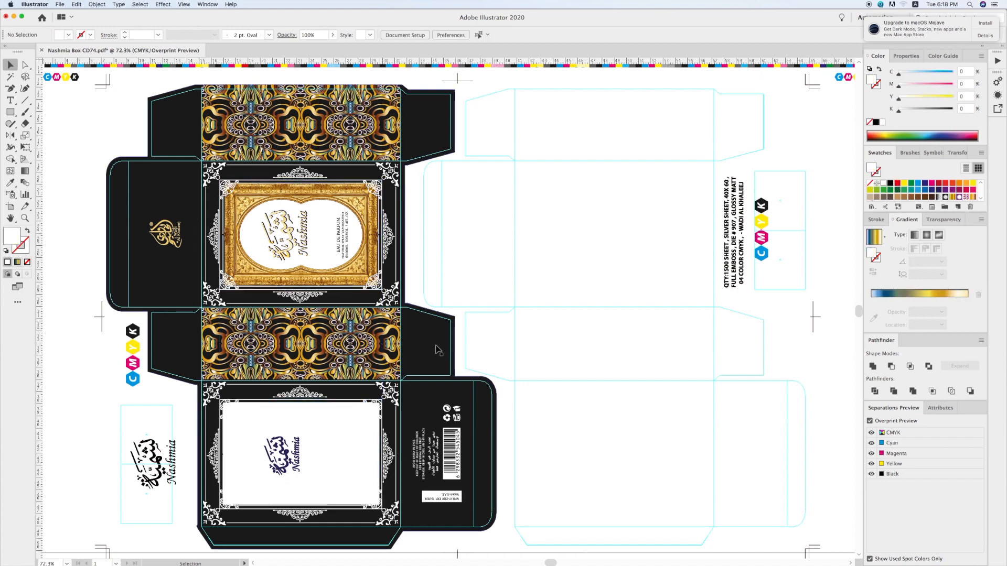
# Draw a sample square of about 1.35 cm, copy the pattern's gold gradient onto it, and fill all similar objects with white
pyautogui.press('m')
pyautogui.moveTo(557, 255); pyautogui.dragTo(573, 271)
pyautogui.press('i')
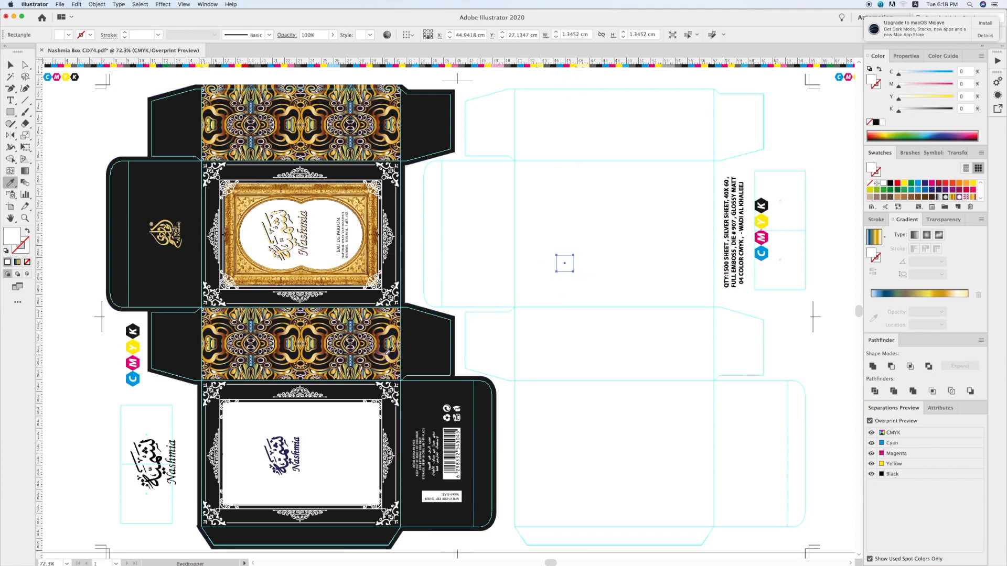
pyautogui.click(387, 351)
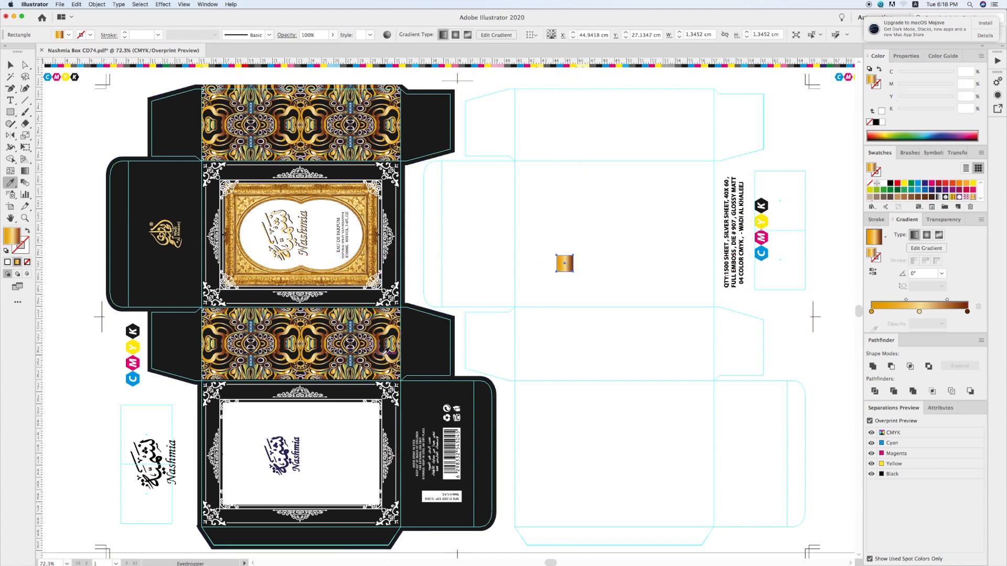
pyautogui.click(810, 36)
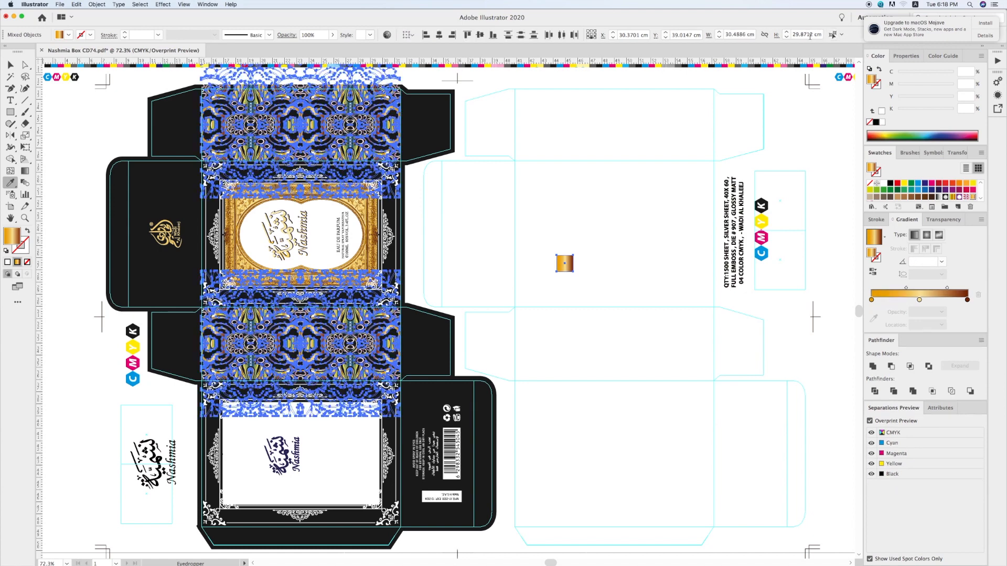
pyautogui.click(883, 112)
pyautogui.press('v')
pyautogui.click(571, 233)
# Sample a remaining coloured fill from the lower patterned panel onto the square and turn all similar objects white
pyautogui.moveTo(560, 239); pyautogui.dragTo(580, 269)
pyautogui.press('i')
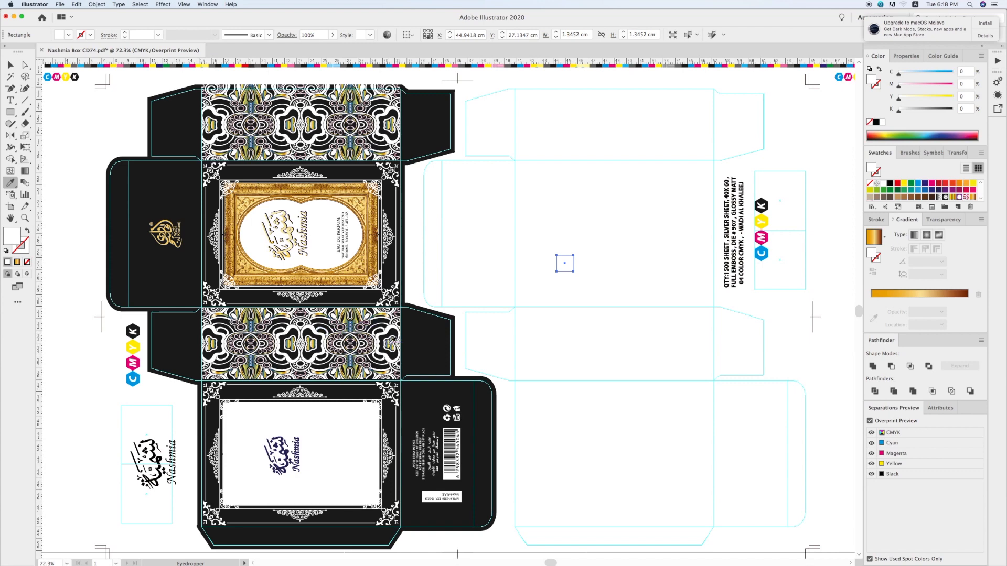
pyautogui.click(390, 344)
pyautogui.click(810, 35)
pyautogui.click(884, 183)
pyautogui.press('v')
# Sample the pink gradient from the upper patterned panel onto the square and fill all similar objects with white
pyautogui.moveTo(550, 243); pyautogui.dragTo(588, 284)
pyautogui.press('i')
pyautogui.click(376, 123)
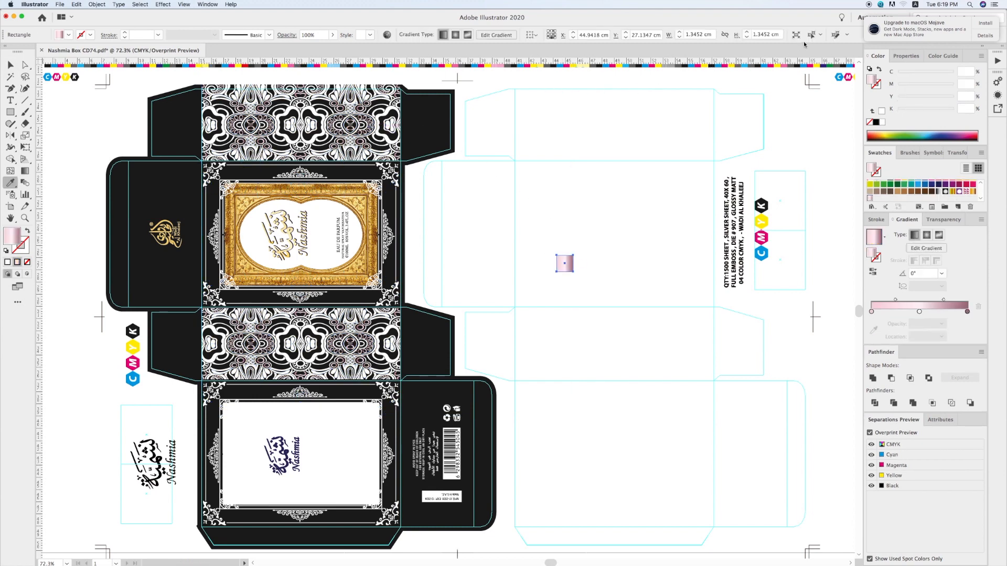
pyautogui.click(812, 36)
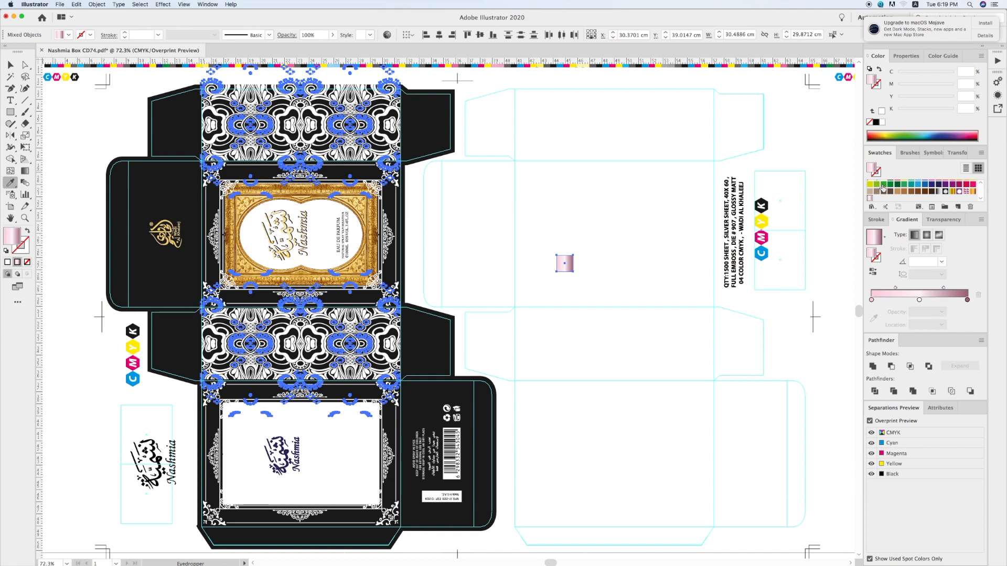
pyautogui.click(883, 124)
pyautogui.press('v')
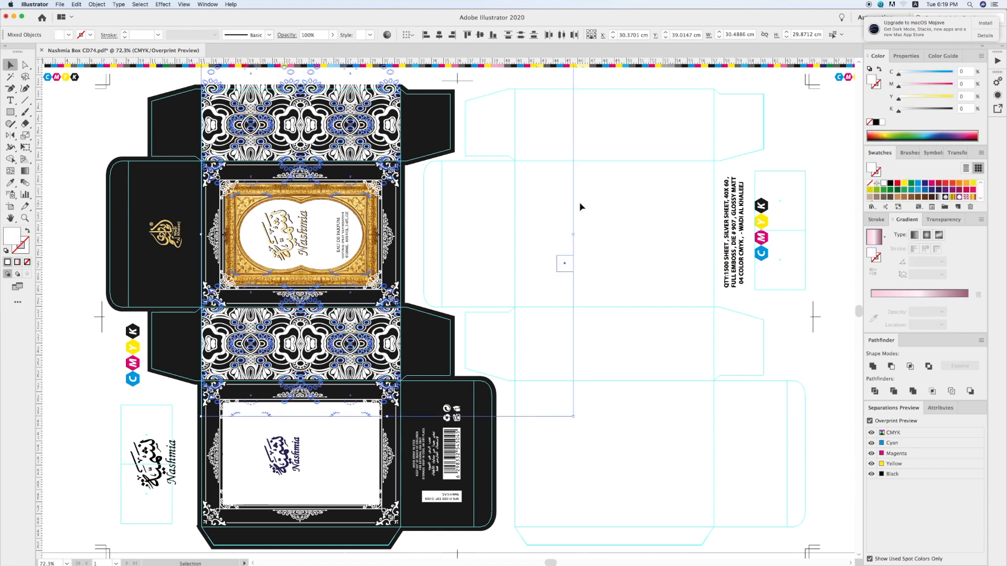
pyautogui.click(573, 203)
# Sample the gold fill of the Wadi Al Khaleej logo onto the sample square and fill all similar objects with white
pyautogui.click(565, 263)
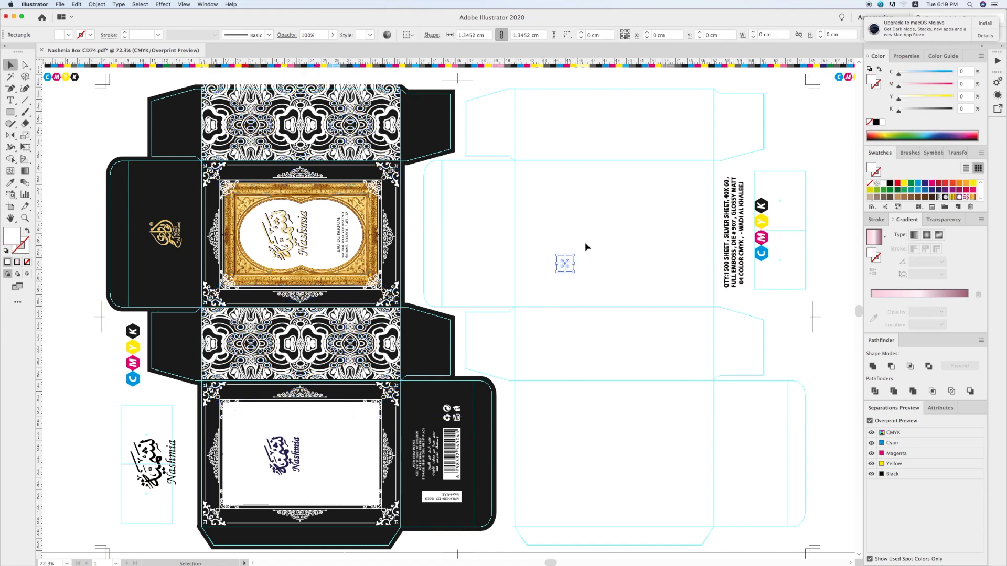
pyautogui.click(871, 474)
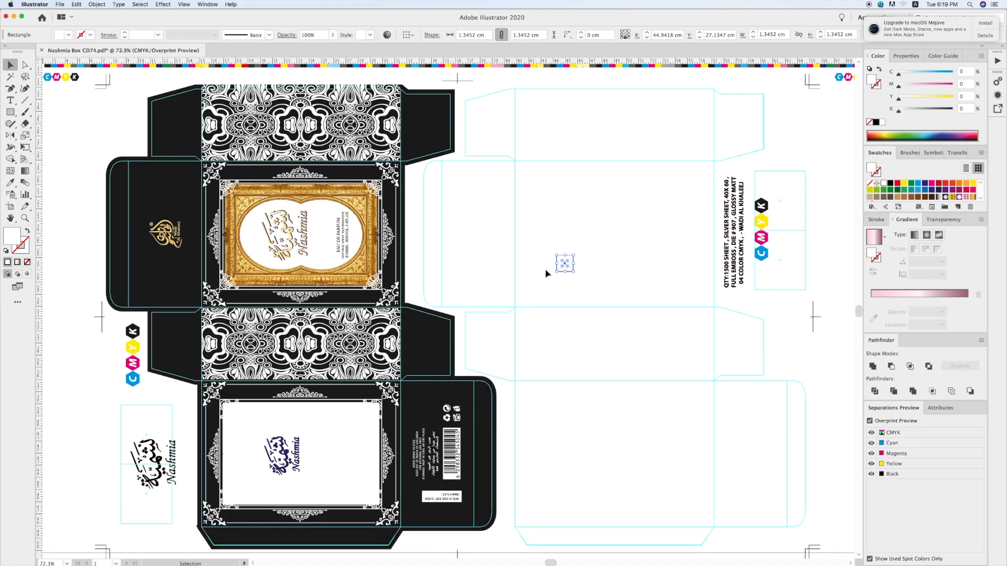
pyautogui.press('i')
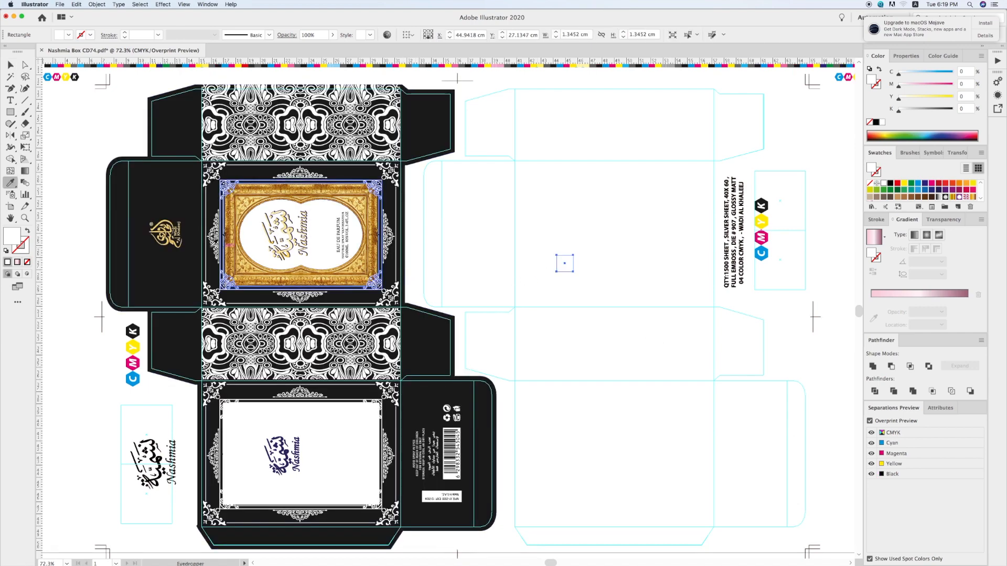
pyautogui.click(181, 238)
pyautogui.click(688, 35)
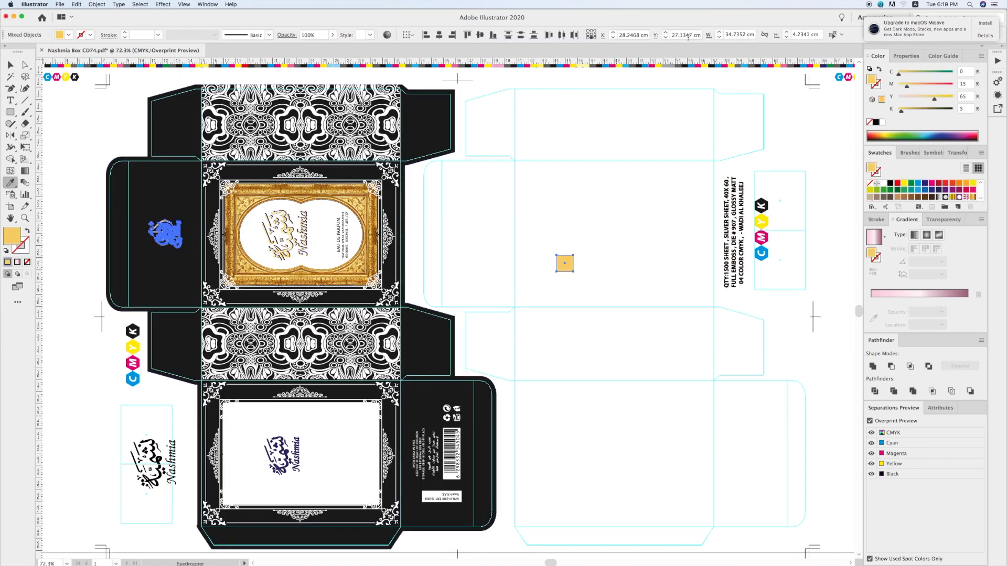
pyautogui.click(883, 123)
pyautogui.press('v')
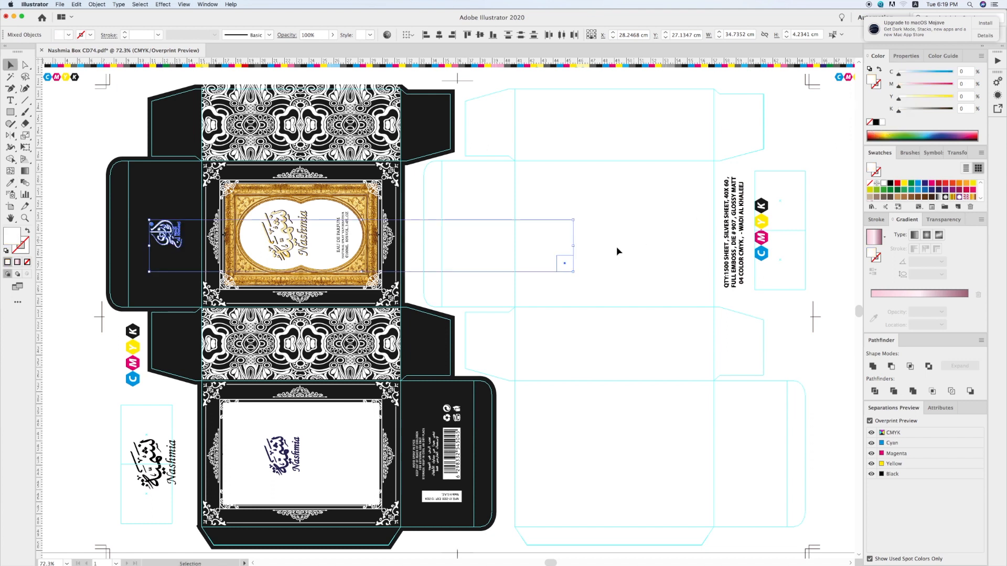
pyautogui.click(591, 268)
# Sample the navy fill of the back label's Nashmia lettering onto the square and turn all similar objects white
pyautogui.click(567, 265)
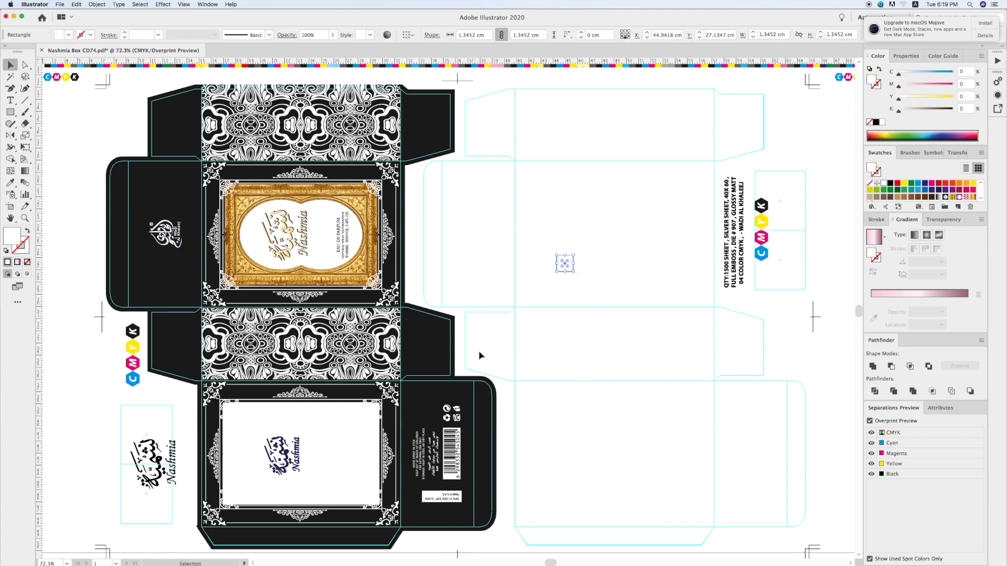
pyautogui.click(871, 474)
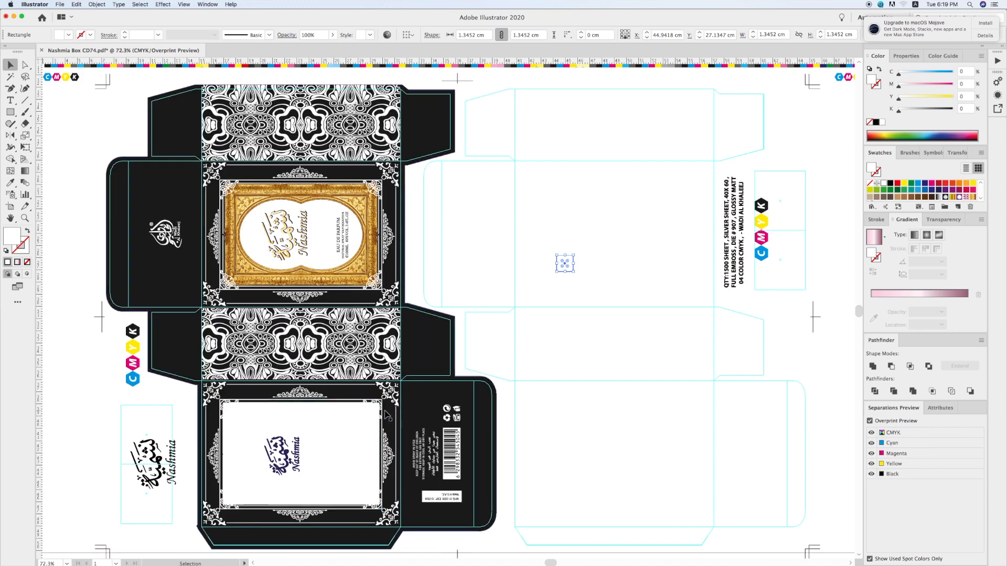
pyautogui.press('i')
pyautogui.click(302, 437)
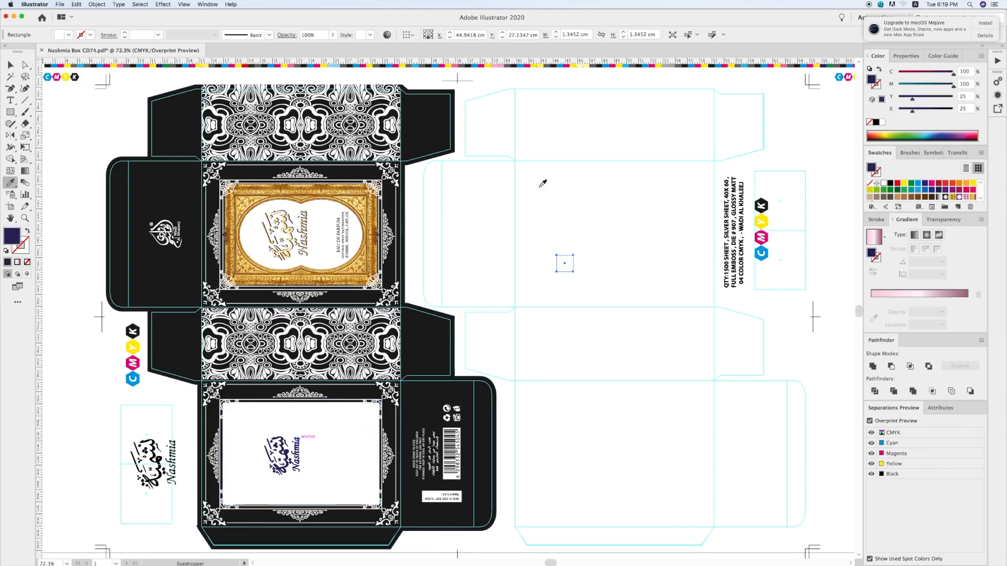
pyautogui.click(688, 35)
pyautogui.click(884, 183)
pyautogui.press('v')
pyautogui.click(611, 230)
pyautogui.click(558, 270)
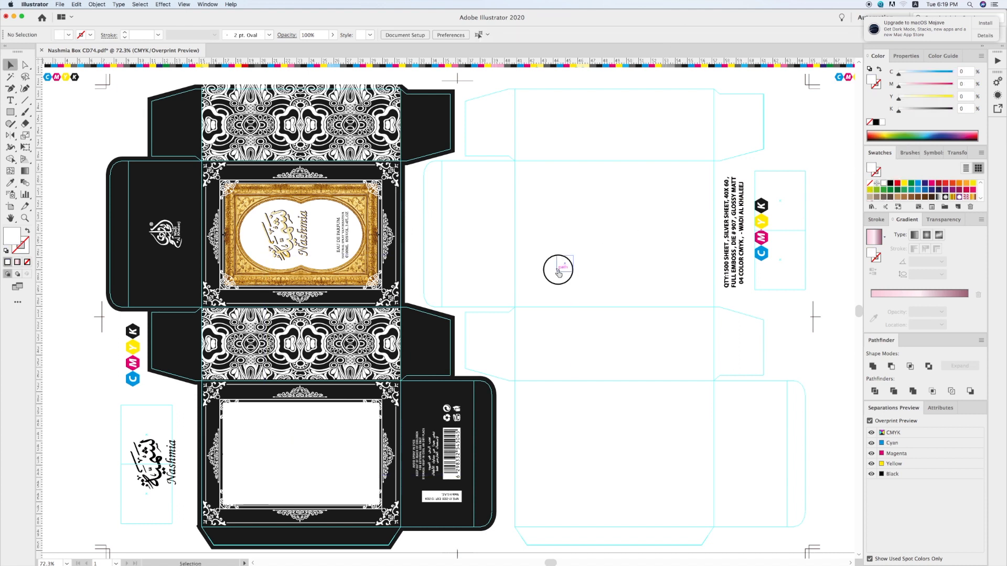
# Delete both the navy and gold layers of the Nashmia lettering and the Eau de Parfum text inside the front frame
pyautogui.press('z')
pyautogui.moveTo(152, 147); pyautogui.dragTo(638, 401)
pyautogui.press('v')
pyautogui.scroll(1, 410, 231)
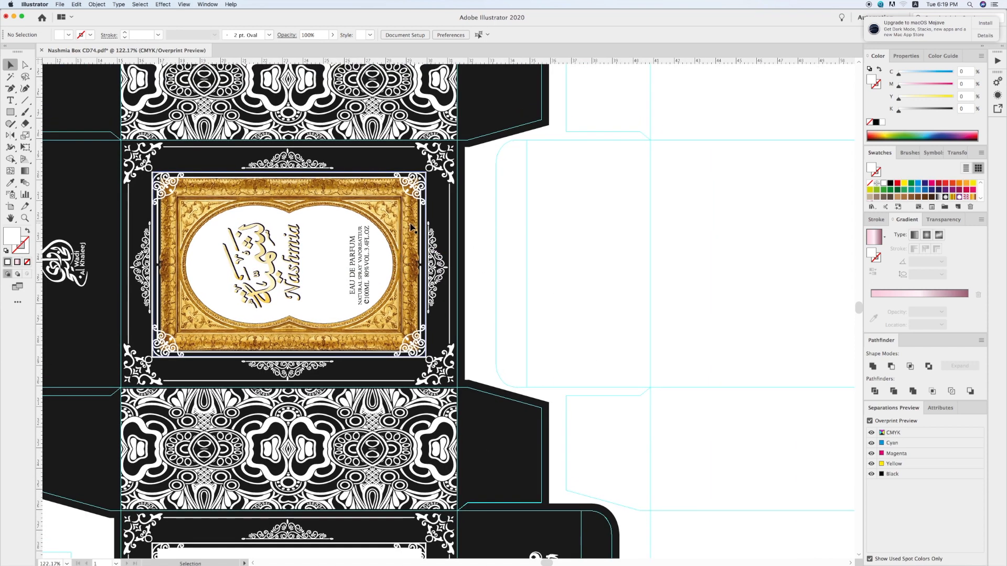
pyautogui.press('z')
pyautogui.moveTo(97, 135); pyautogui.dragTo(559, 437)
pyautogui.press('v')
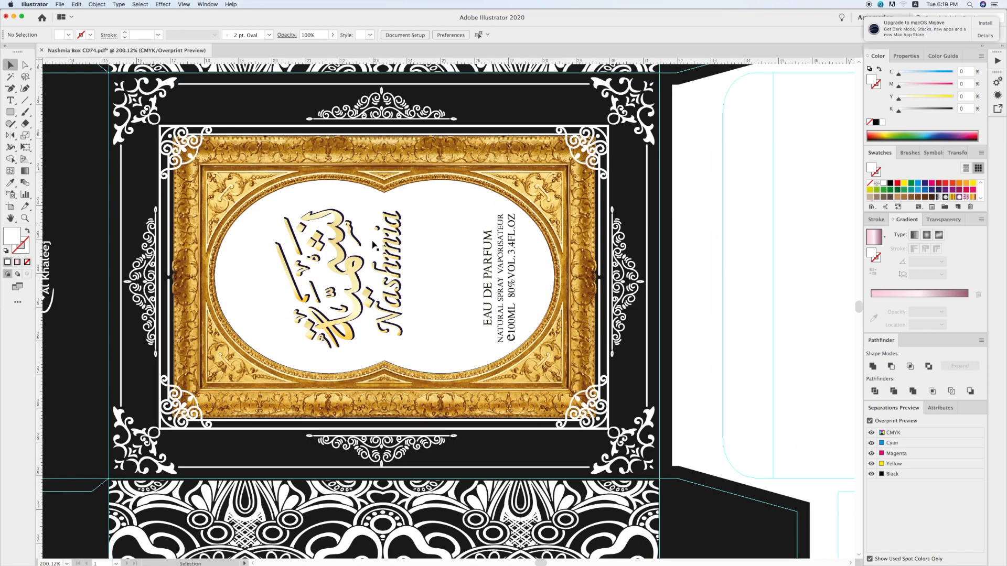
pyautogui.click(343, 225)
pyautogui.press('Delete')
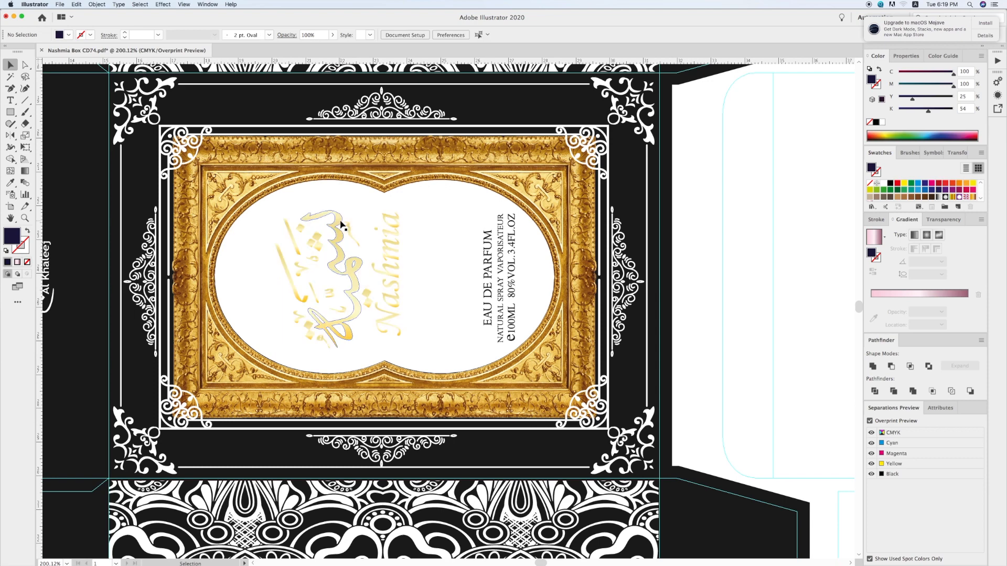
pyautogui.click(341, 224)
pyautogui.press('Delete')
pyautogui.click(495, 244)
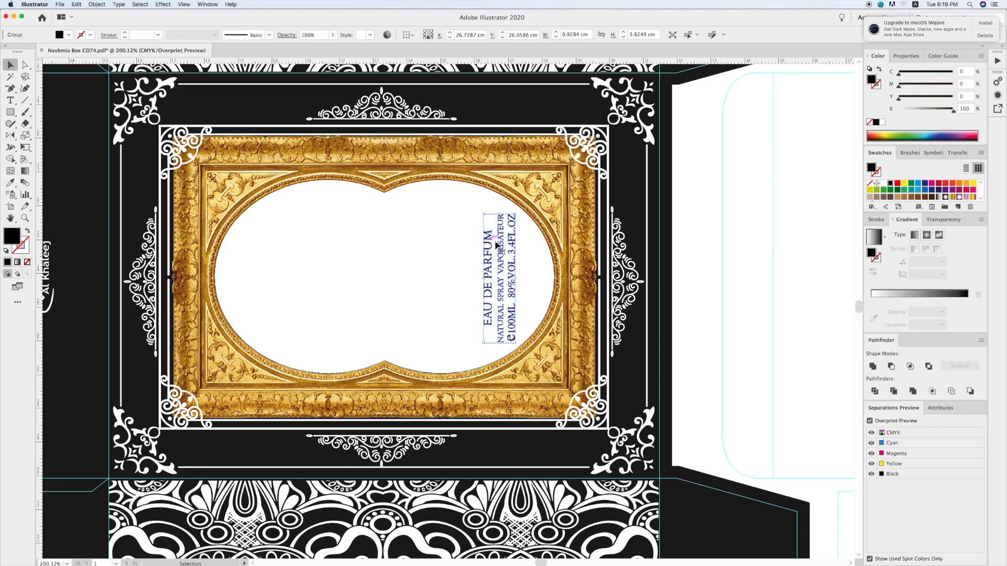
pyautogui.press('Delete')
# Select the gold frame photo on the front panel and open the Photocopy sketch effect for it
pyautogui.press('super+minus')
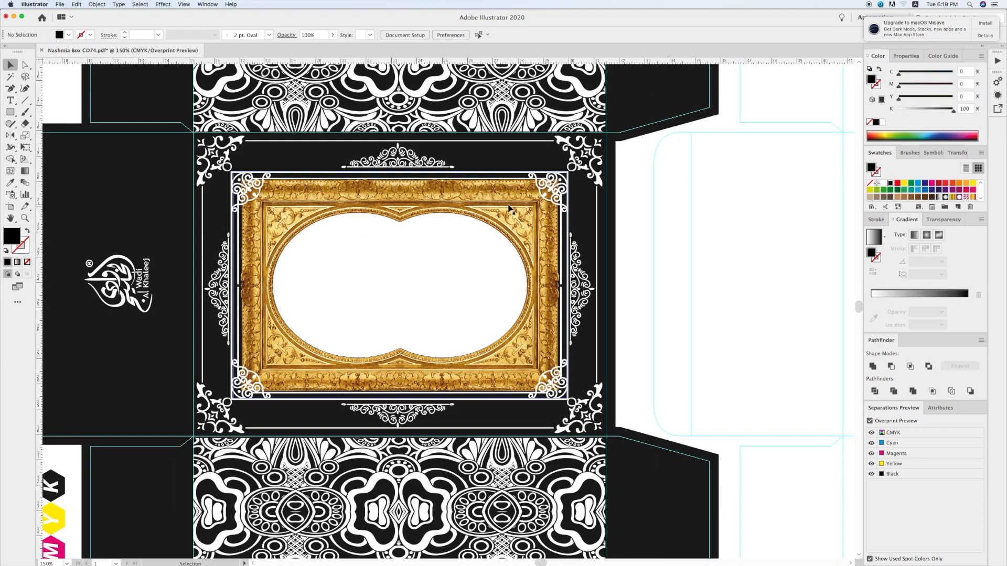
pyautogui.moveTo(509, 203); pyautogui.dragTo(523, 226)
pyautogui.press('super+z')
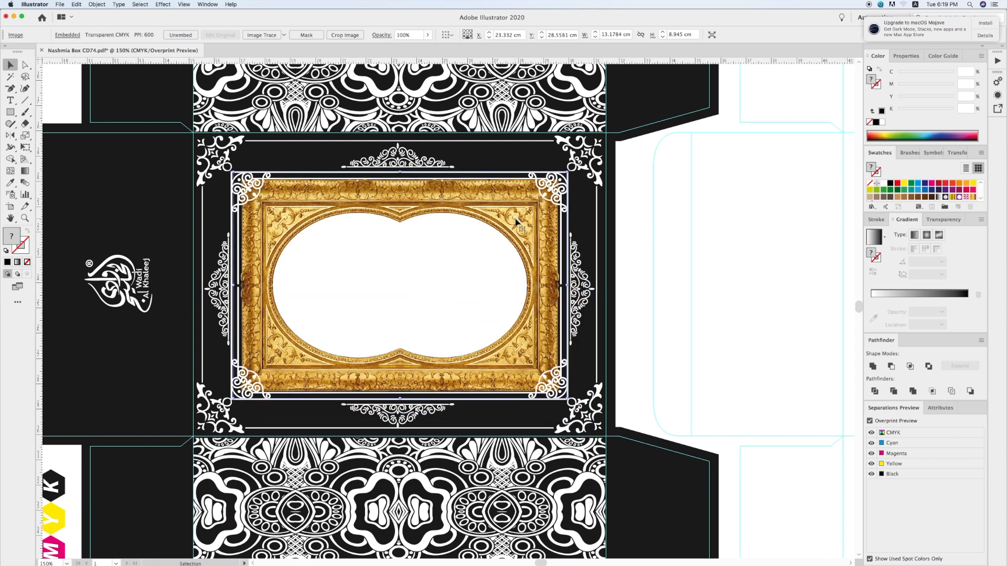
pyautogui.hscroll(-3, 517, 223)
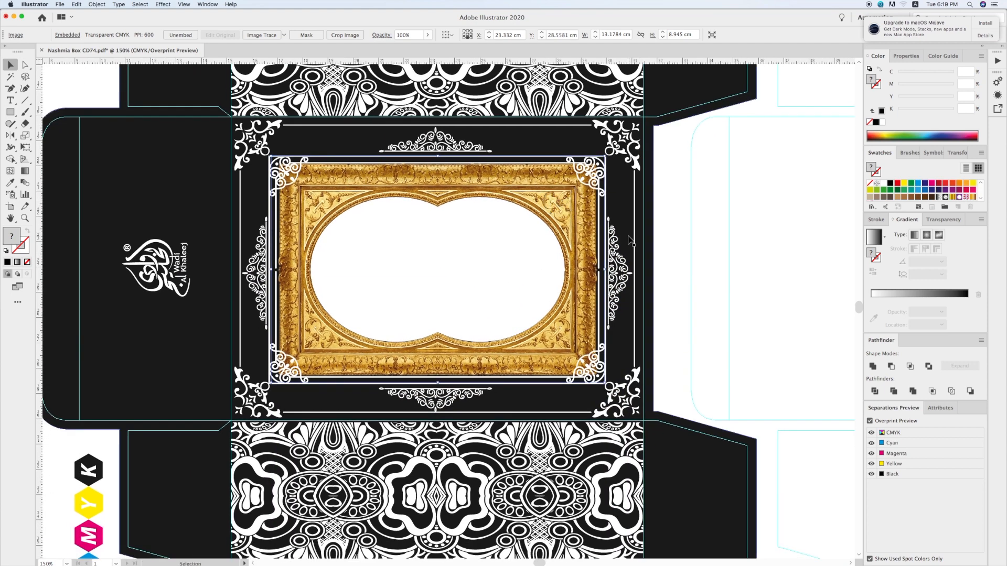
pyautogui.press('super+minus')
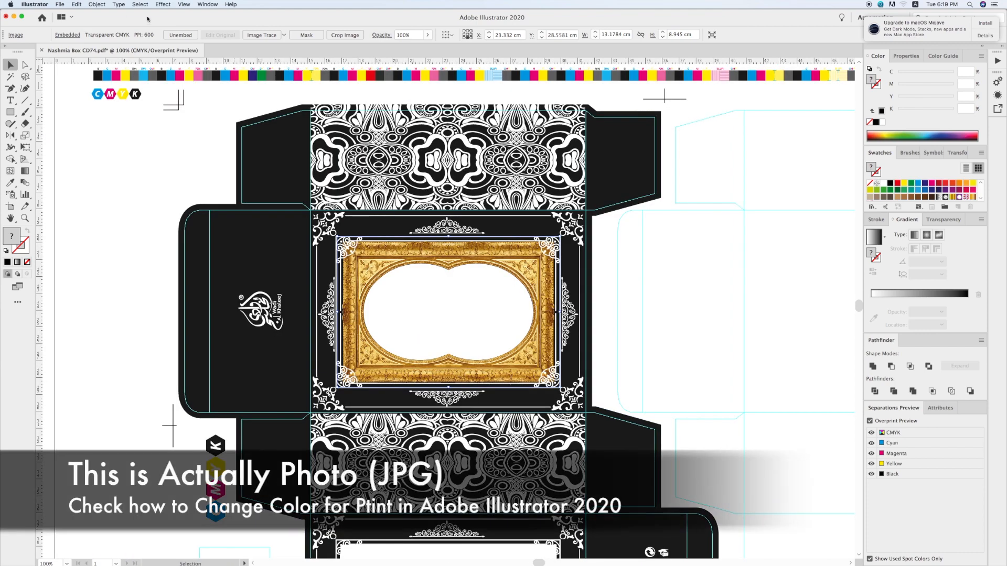
pyautogui.click(163, 4)
pyautogui.click(206, 140)
pyautogui.press('super+0')
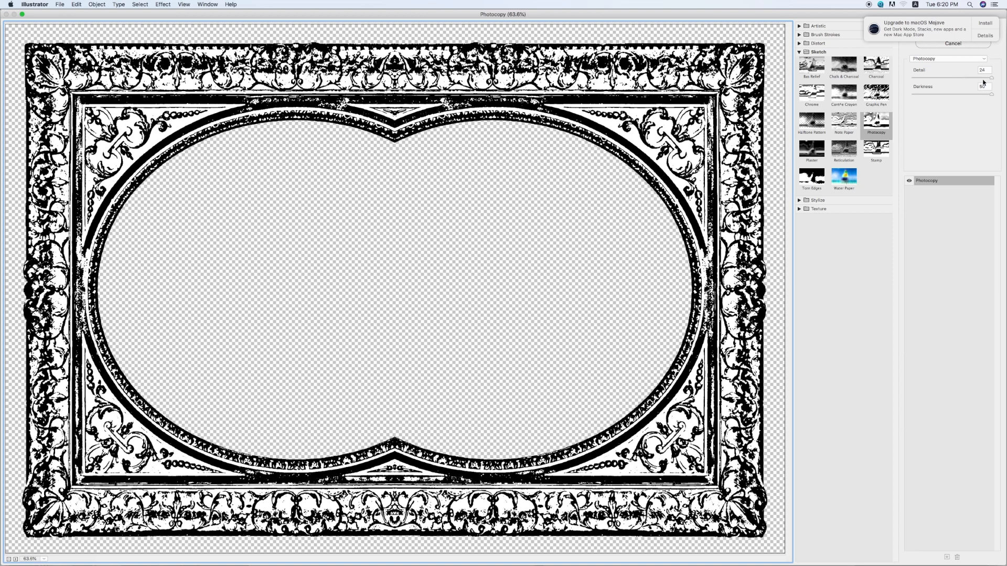
# Compare lower Photocopy detail levels, set Detail to 24, and apply the effect to the frame photo
pyautogui.moveTo(977, 95); pyautogui.dragTo(944, 78)
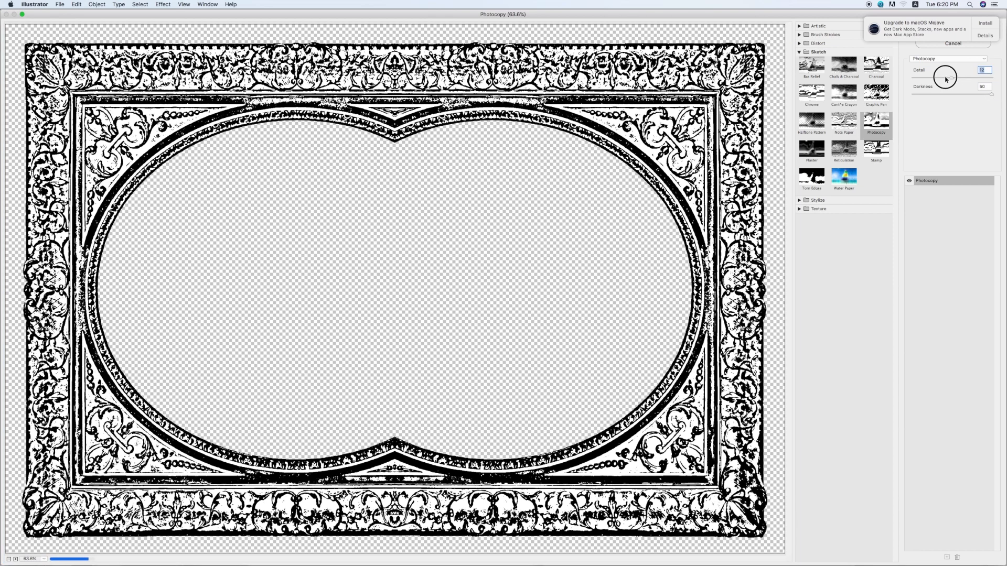
pyautogui.moveTo(944, 78); pyautogui.dragTo(960, 78)
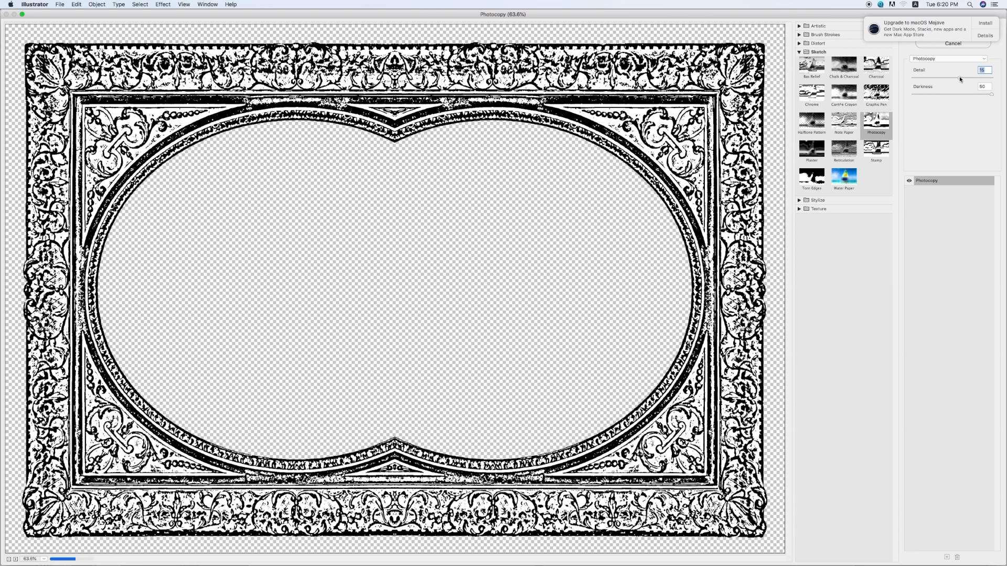
pyautogui.moveTo(967, 77); pyautogui.dragTo(998, 79)
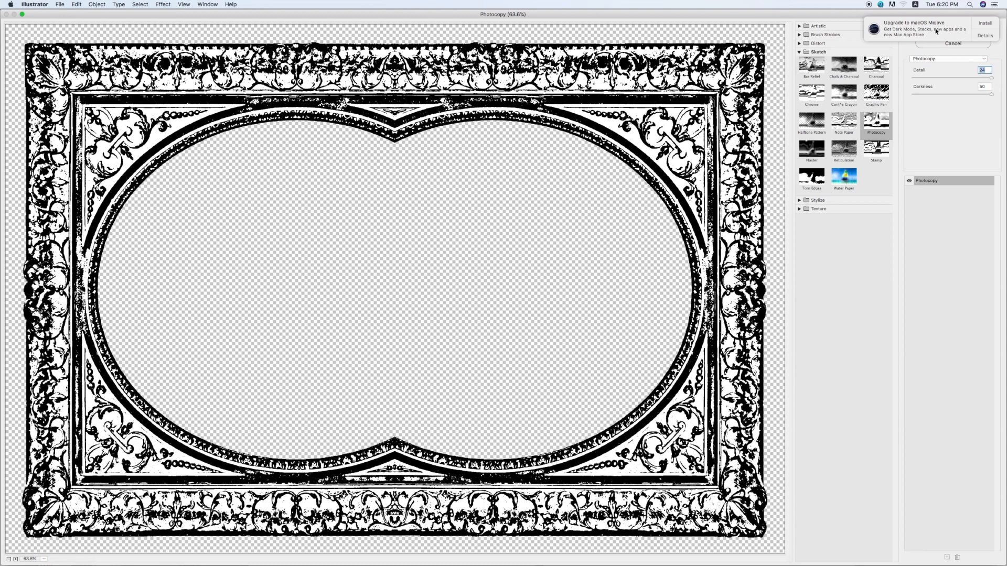
pyautogui.click(993, 36)
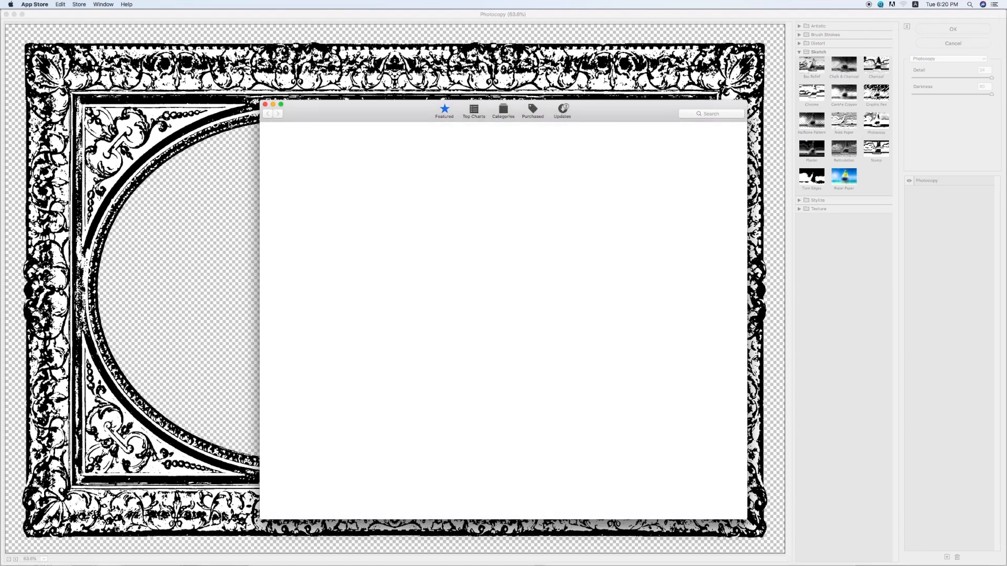
pyautogui.click(265, 105)
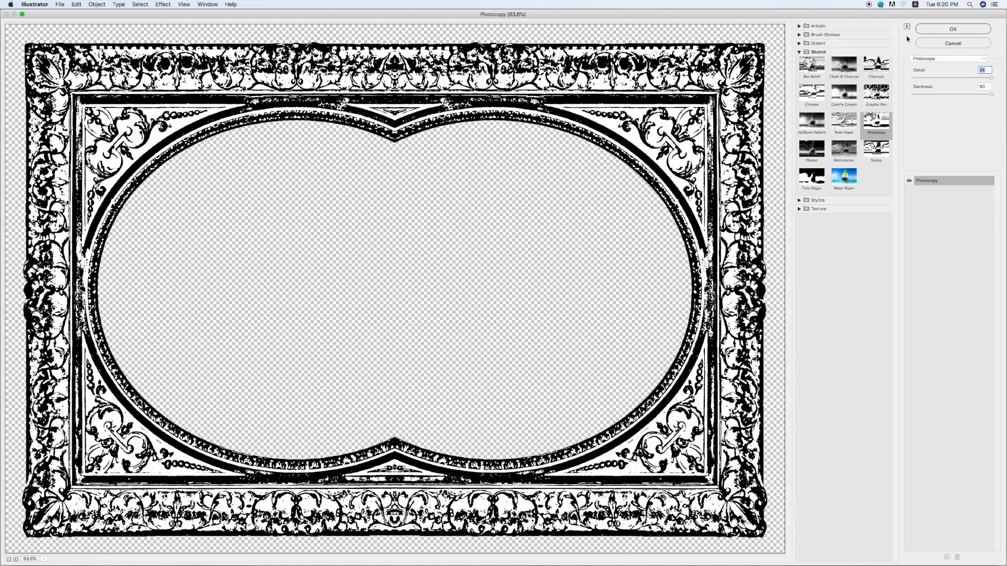
pyautogui.click(928, 34)
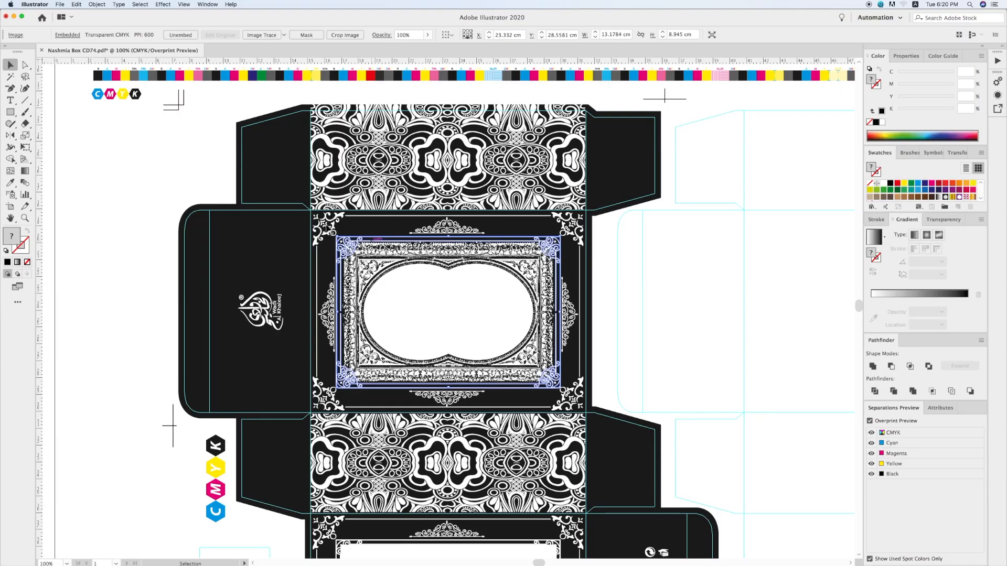
# Invert the colors of the black-and-white frame photo on the front panel, then deselect it
pyautogui.click(706, 461)
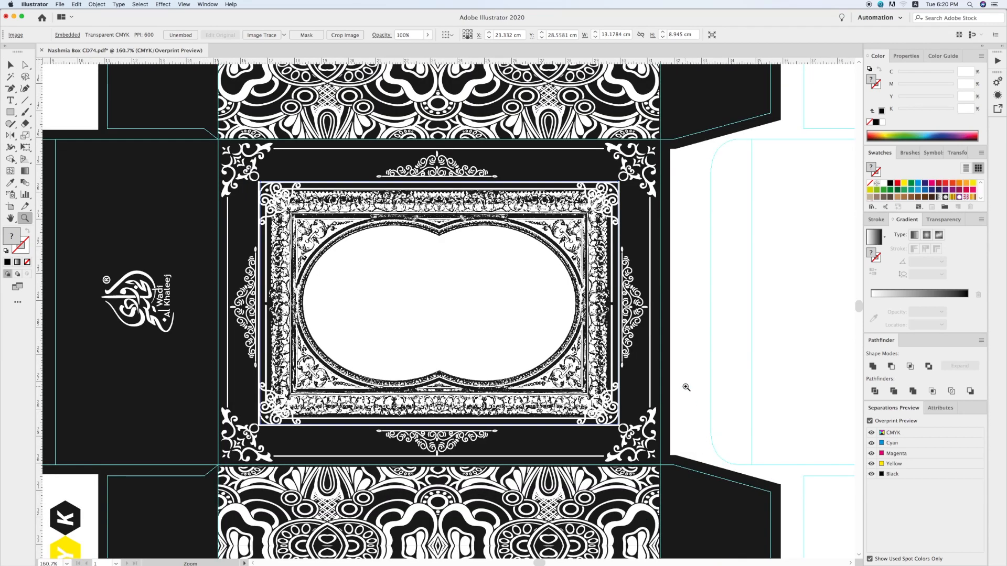
pyautogui.press('v')
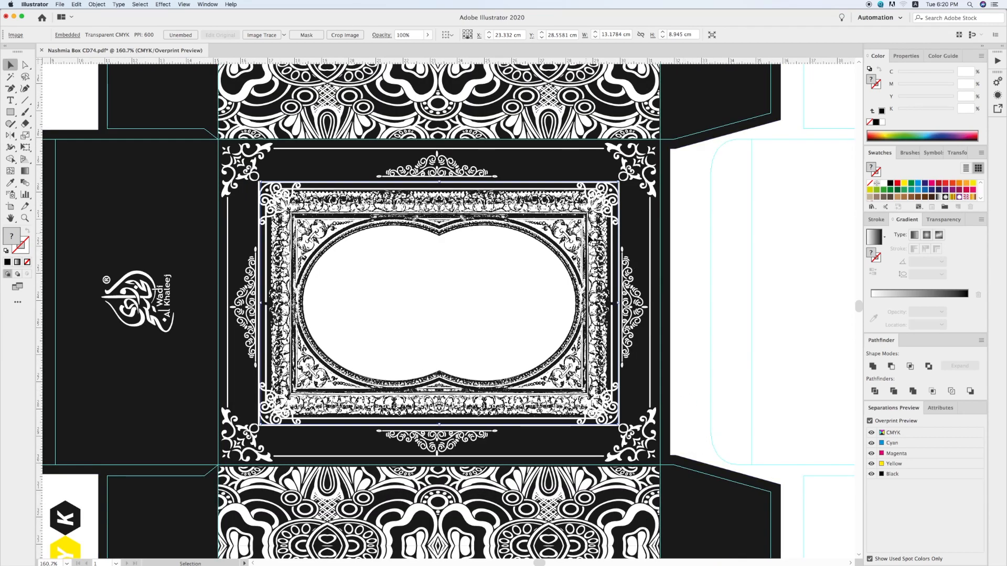
pyautogui.moveTo(444, 299); pyautogui.dragTo(434, 308)
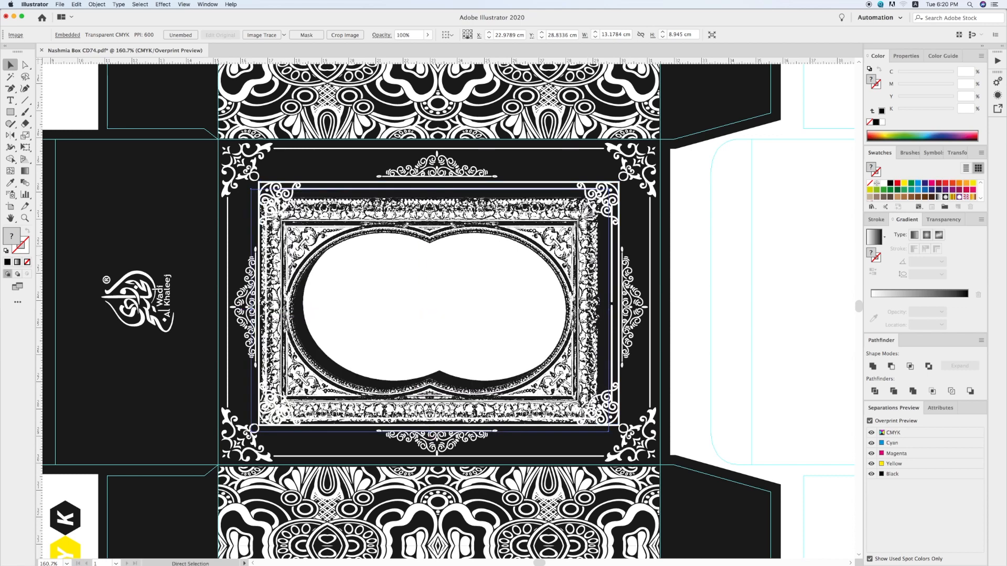
pyautogui.press('super+z')
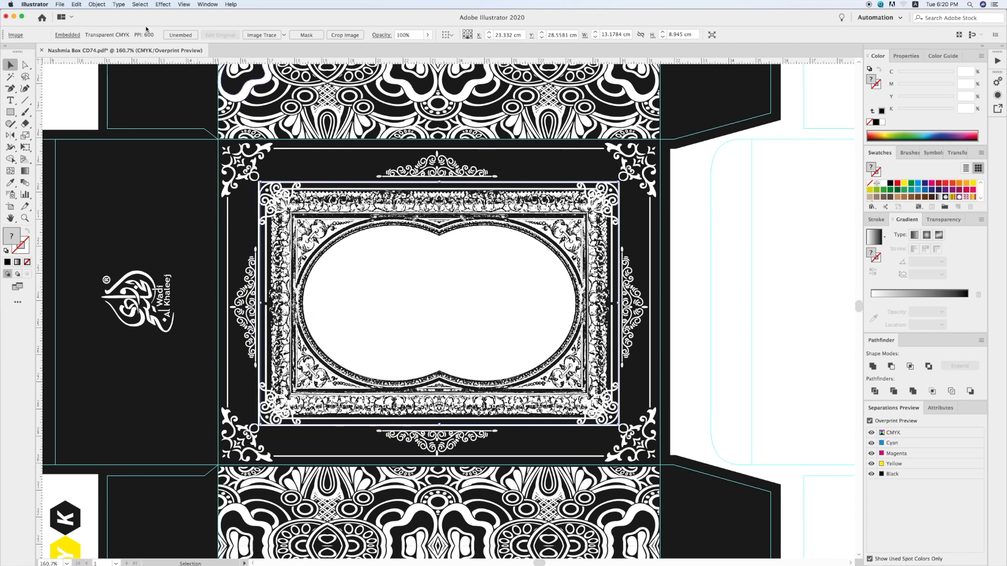
pyautogui.click(77, 5)
pyautogui.moveTo(157, 133)
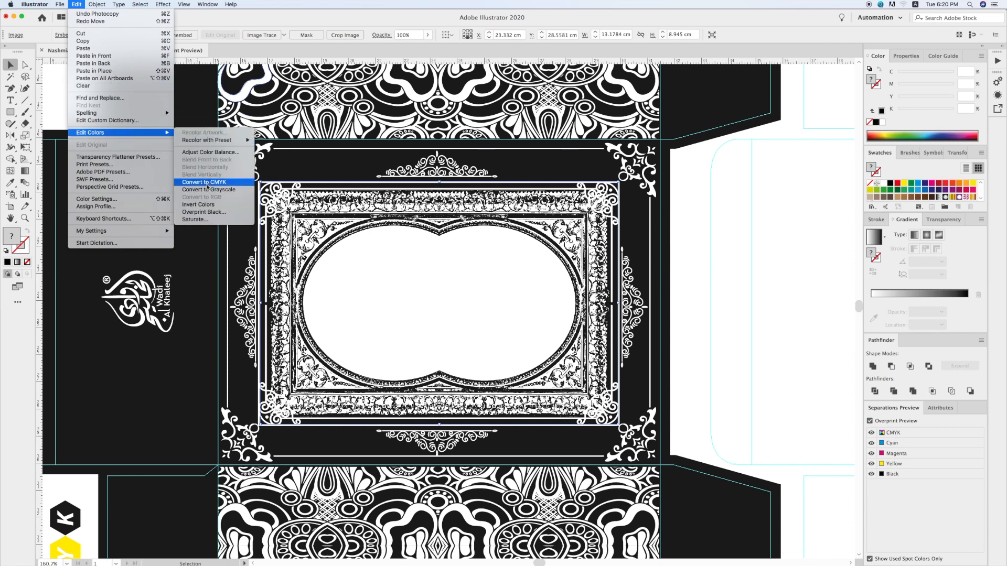
pyautogui.click(211, 205)
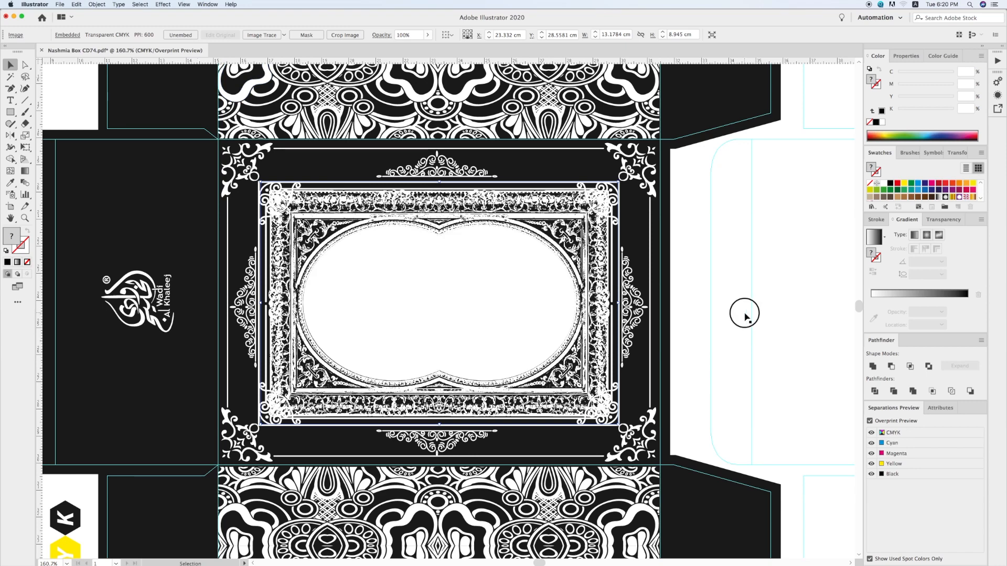
pyautogui.click(745, 316)
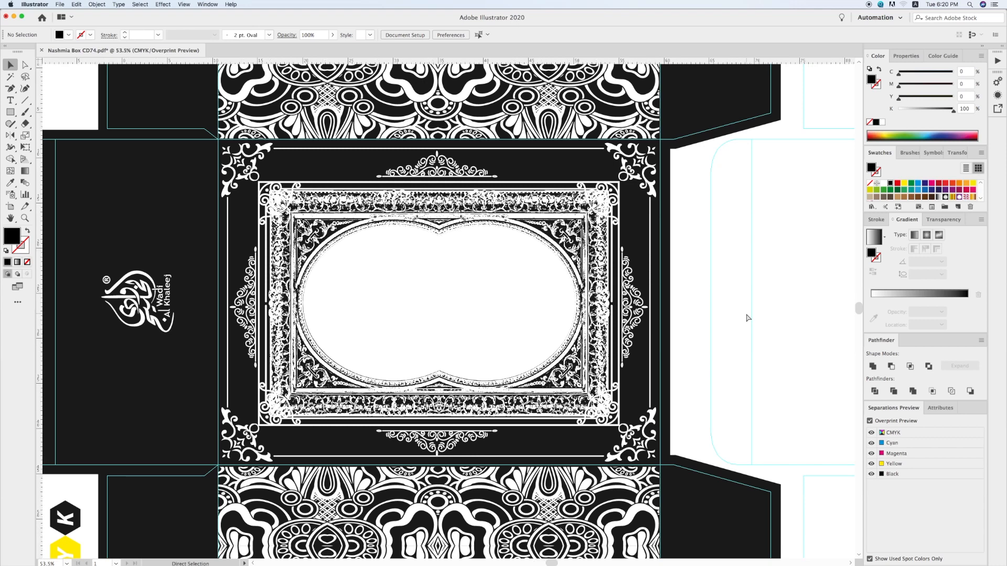
# Isolate the back flap's group and delete the black barcode and the text in the small label, keeping their white boxes
pyautogui.press('super+0')
pyautogui.press('z')
pyautogui.moveTo(163, 160); pyautogui.dragTo(809, 553)
pyautogui.press('v')
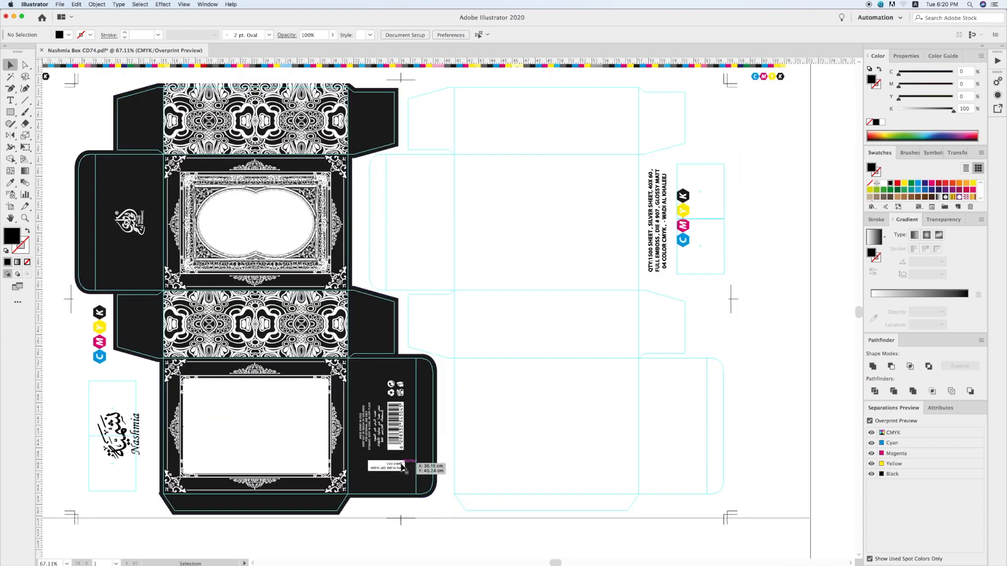
pyautogui.click(404, 469)
pyautogui.doubleClick(401, 465)
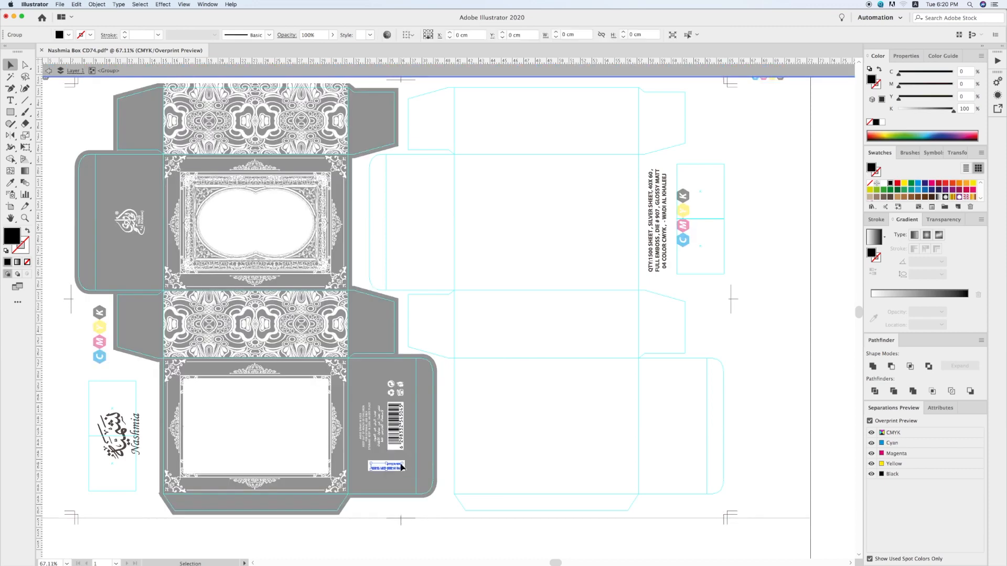
pyautogui.click(399, 439)
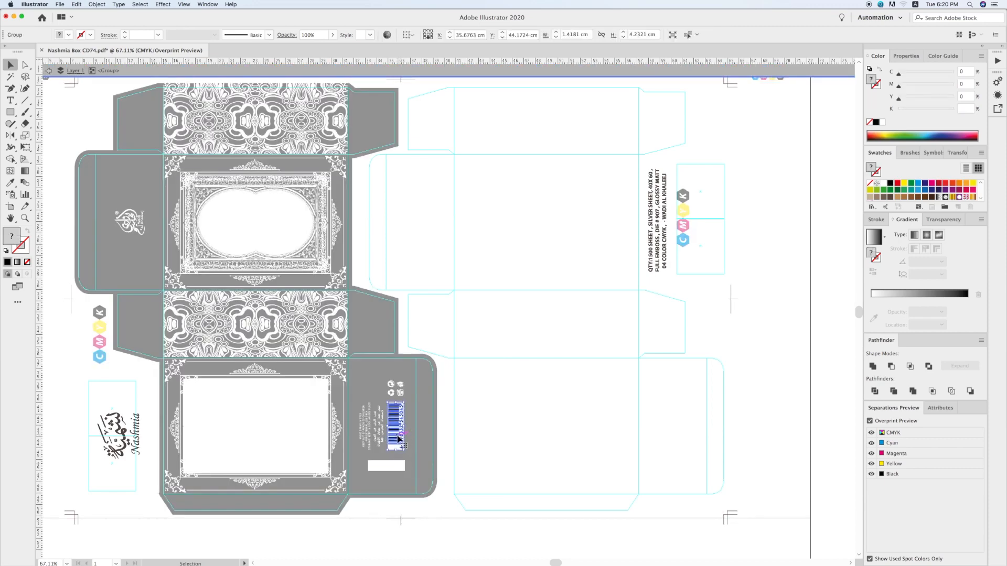
pyautogui.doubleClick(398, 439)
pyautogui.click(397, 440)
pyautogui.press('Delete')
pyautogui.click(436, 439)
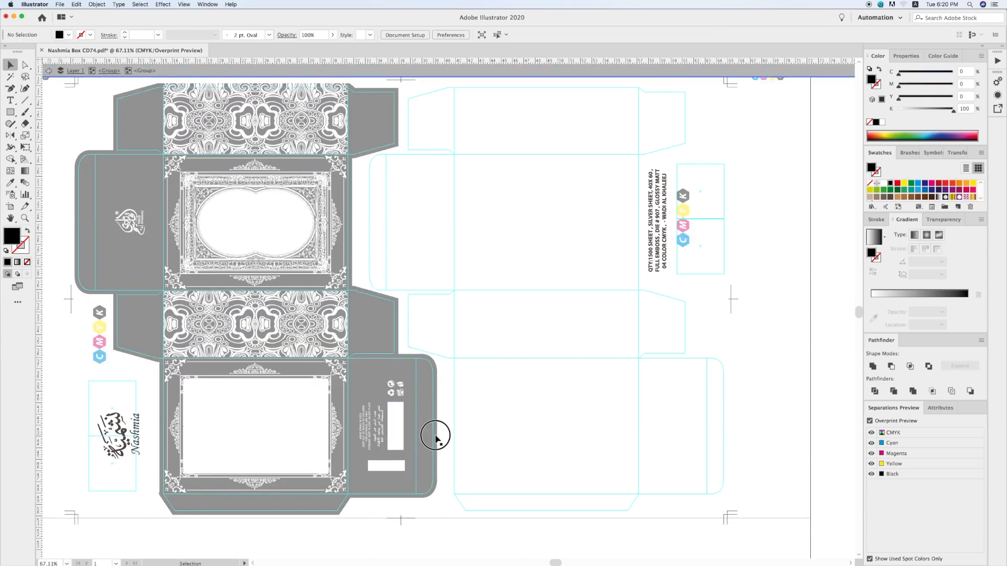
# Exit the isolated group and check the artwork with the black separation hidden and shown
pyautogui.press('Escape')
pyautogui.click(873, 474)
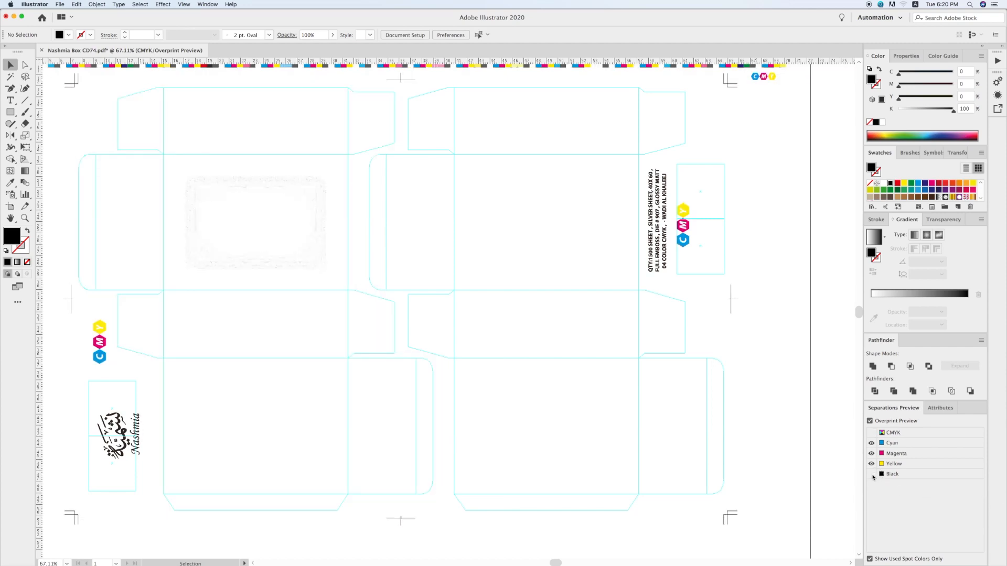
pyautogui.click(872, 475)
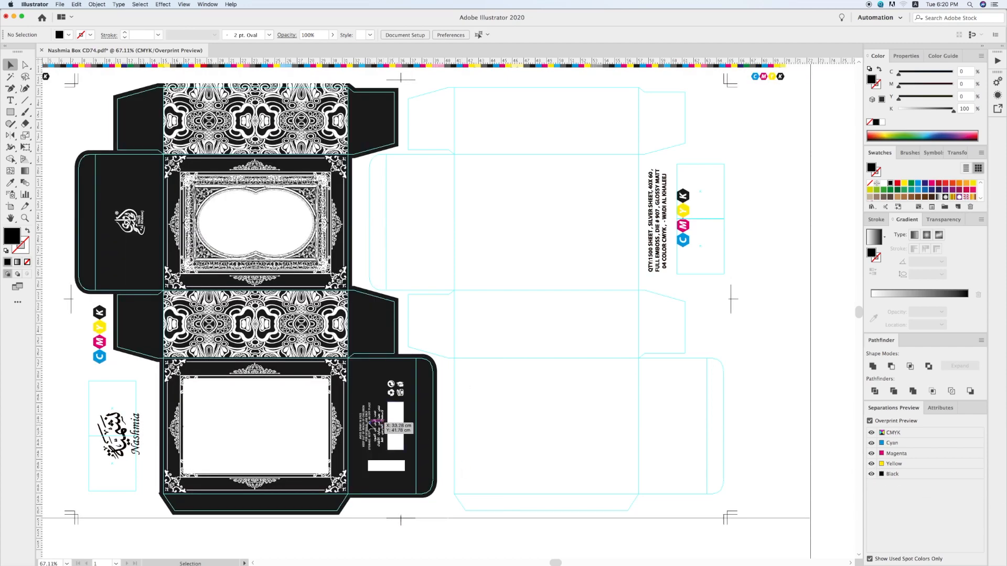
# Delete the small icons, the white text and the white label boxes from the back flap, leaving it solid black
pyautogui.doubleClick(401, 394)
pyautogui.click(402, 395)
pyautogui.press('Delete')
pyautogui.doubleClick(552, 434)
pyautogui.click(871, 475)
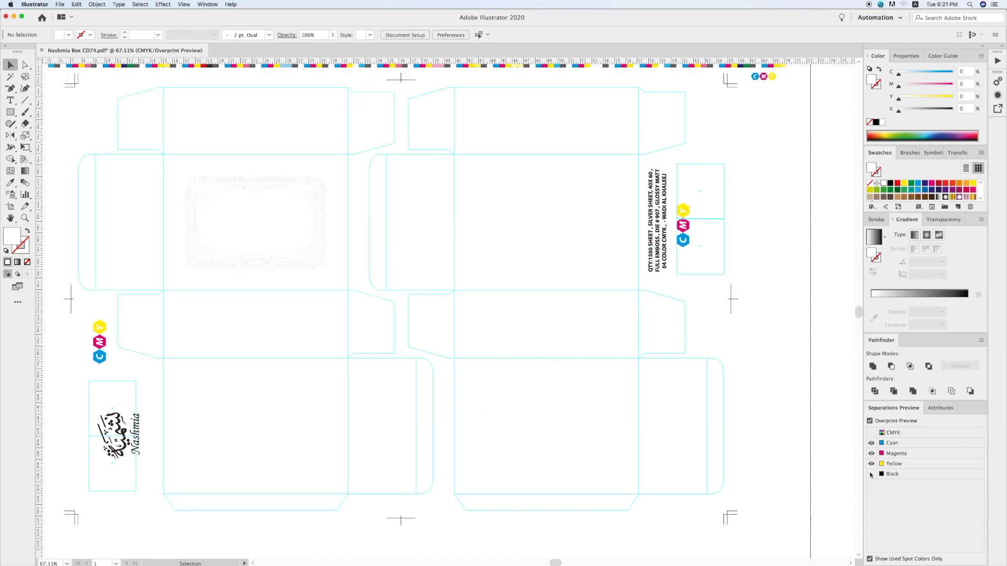
pyautogui.click(390, 455)
pyautogui.press('Delete')
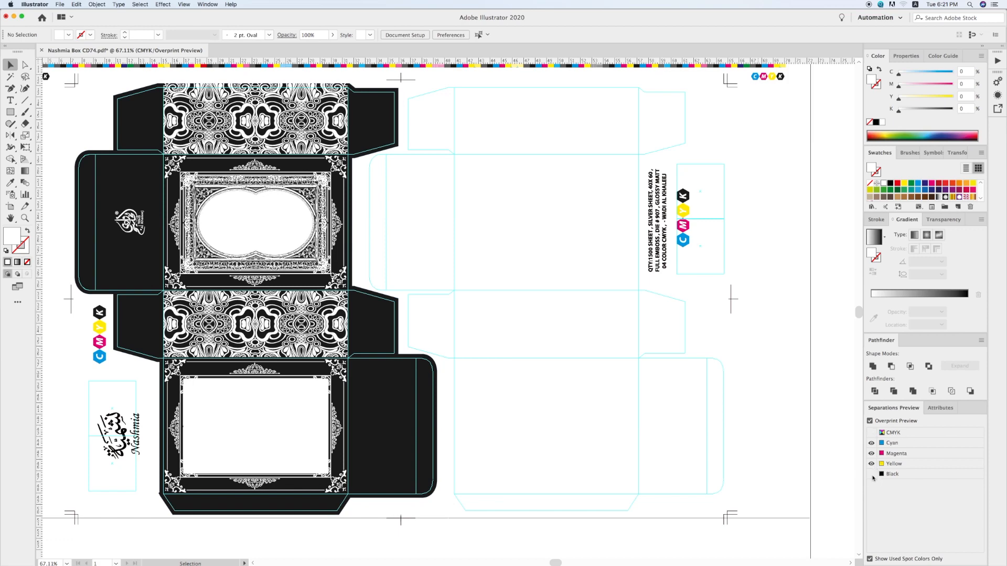
# Inspect the frame photo on the front panel up close with the black separation hidden, looking for ink on other plates
pyautogui.press('z')
pyautogui.moveTo(159, 160); pyautogui.dragTo(369, 286)
pyautogui.press('v')
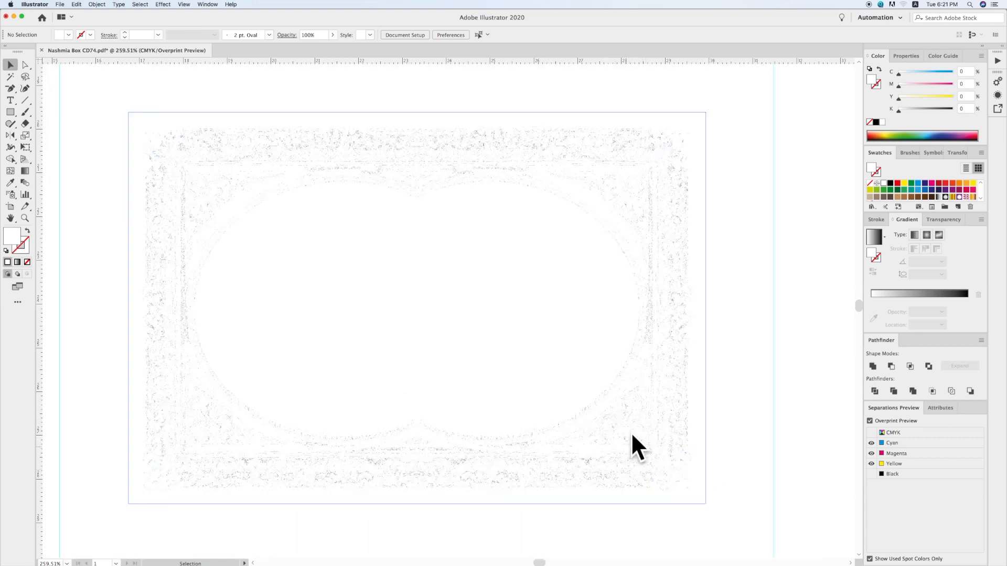
pyautogui.click(871, 474)
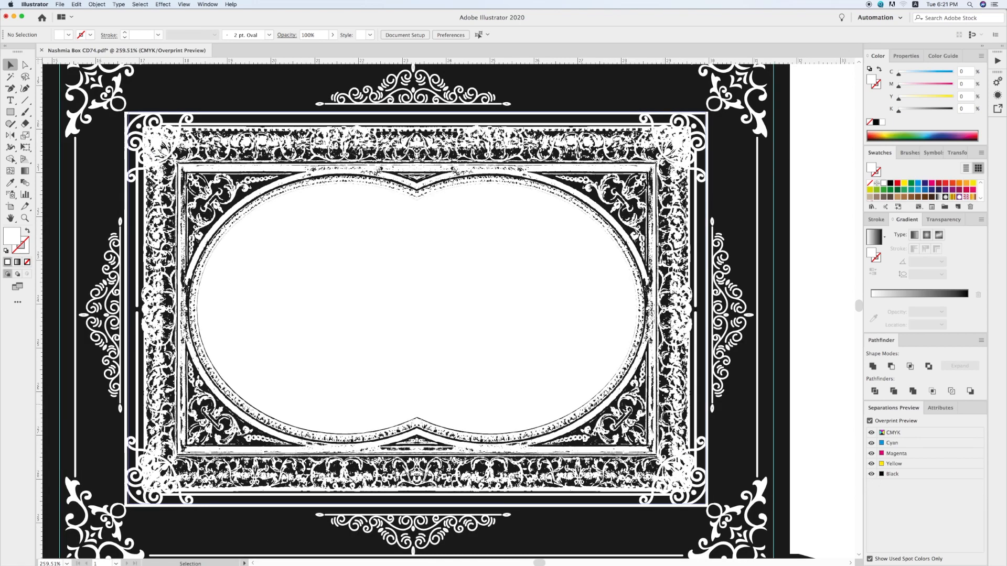
# Select the frame photo directly, convert its colors to grayscale, and recheck the black separation
pyautogui.click(22, 64)
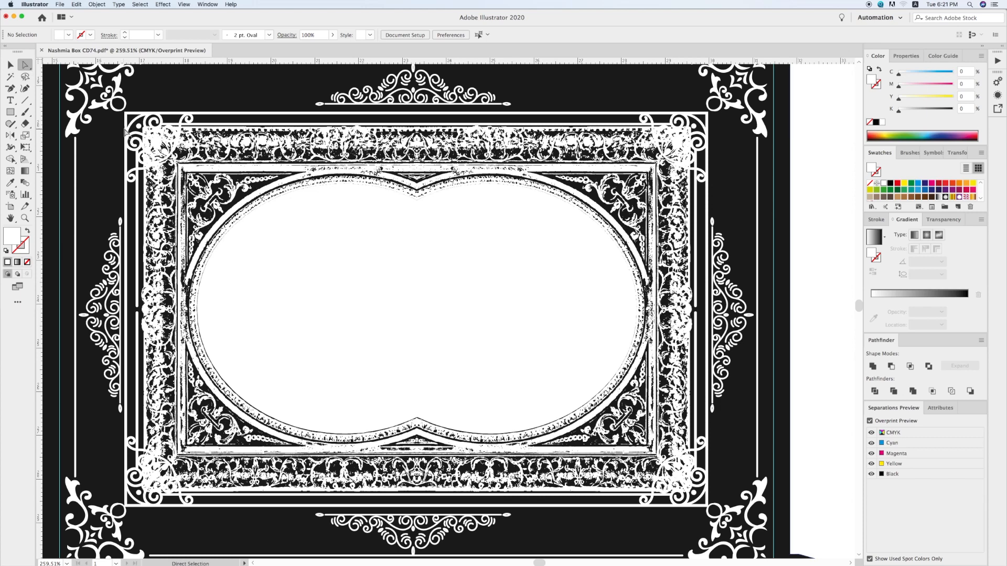
pyautogui.click(204, 165)
pyautogui.click(77, 6)
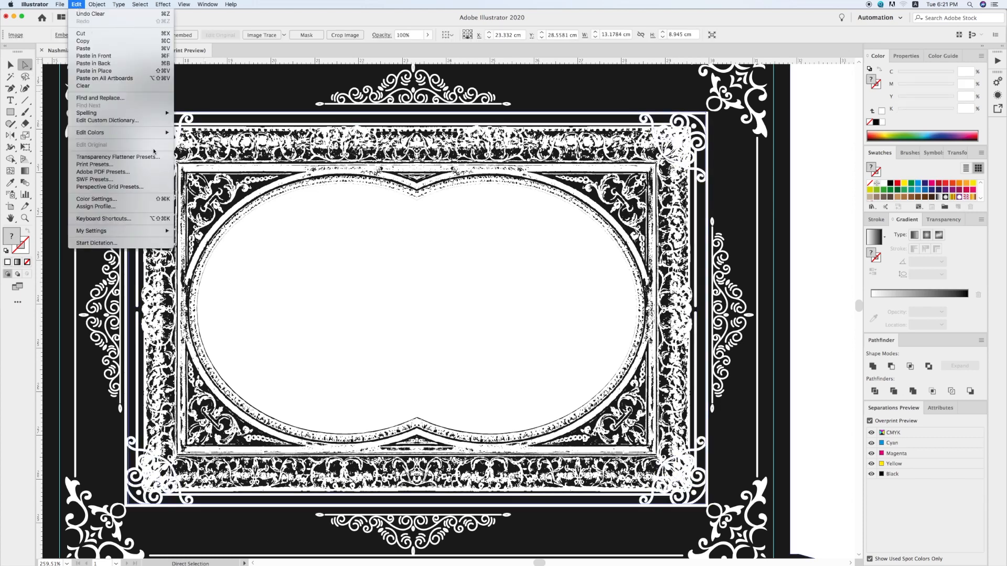
pyautogui.moveTo(90, 131)
pyautogui.click(214, 189)
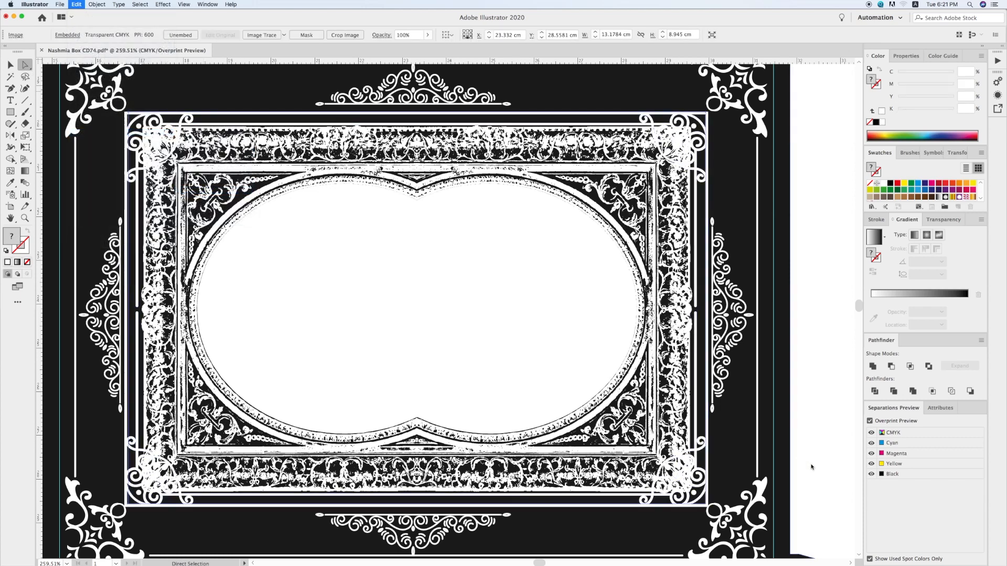
pyautogui.click(872, 474)
pyautogui.click(872, 475)
# Isolate the black background shape and draw a rectangle about 25.3 x 3.2 cm covering the glue flap below the back panel
pyautogui.press('super+0')
pyautogui.press('v')
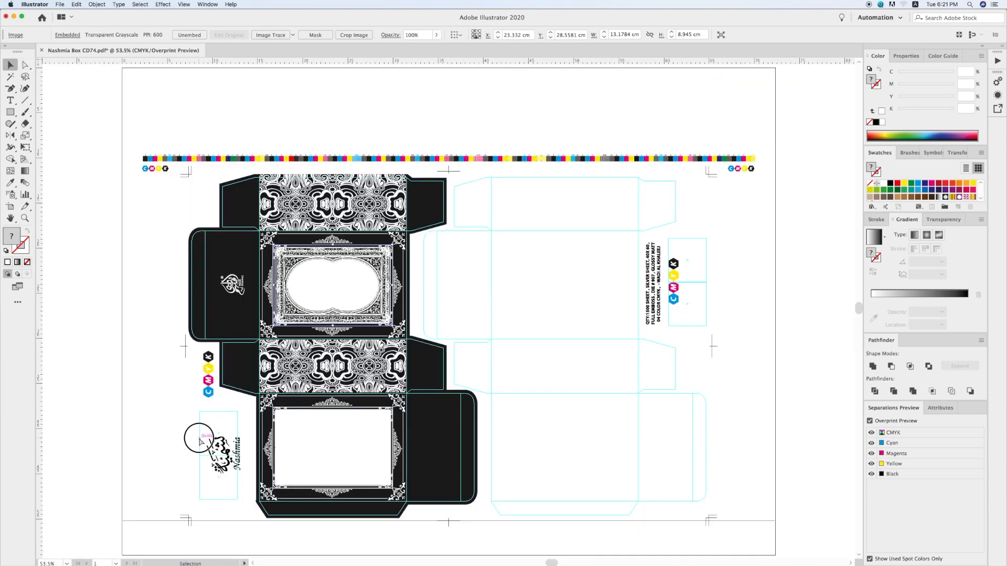
pyautogui.click(337, 531)
pyautogui.click(339, 509)
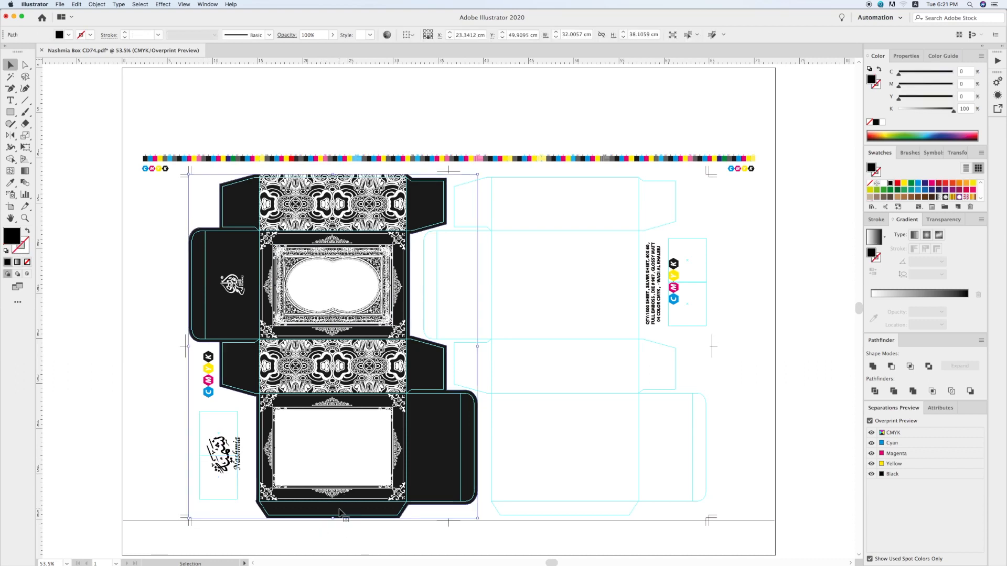
pyautogui.doubleClick(340, 510)
pyautogui.click(10, 112)
pyautogui.moveTo(237, 534)
pyautogui.mouseDown()
pyautogui.moveTo(318, 533)
pyautogui.moveTo(465, 505)
pyautogui.mouseUp()
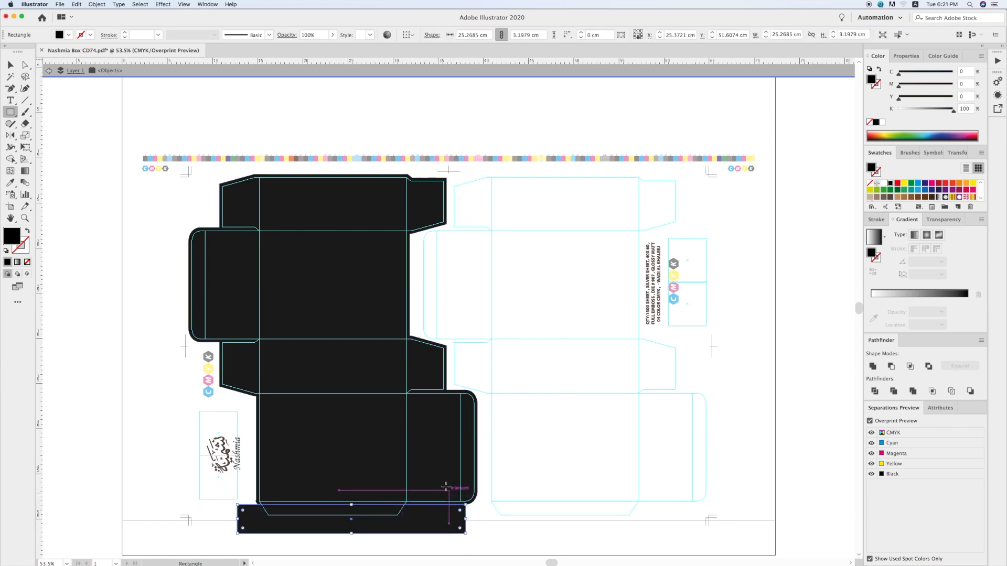
# Subtract the rectangle from the black background shape so the glue flap is cut away, and leave isolation
pyautogui.click(9, 65)
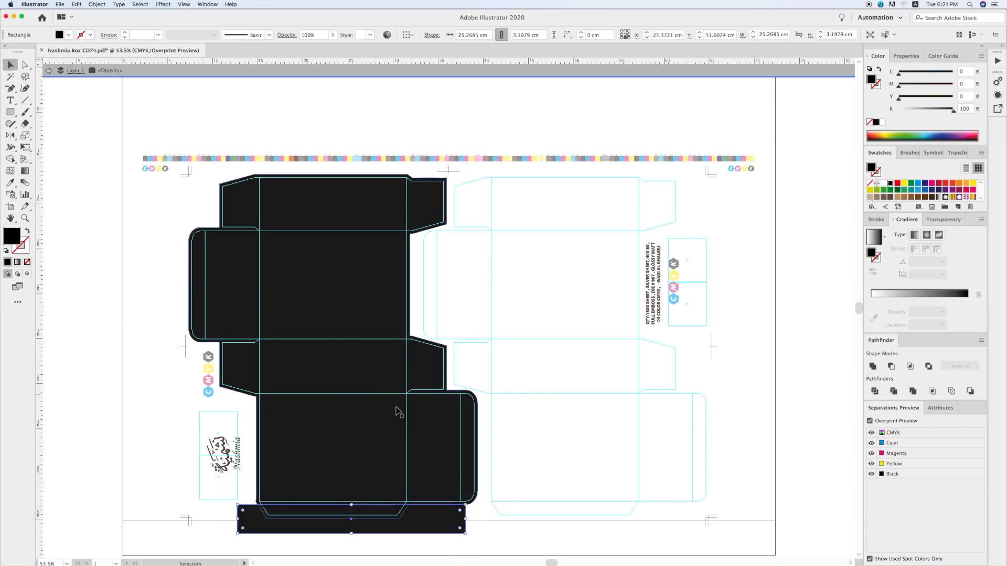
pyautogui.click(439, 449)
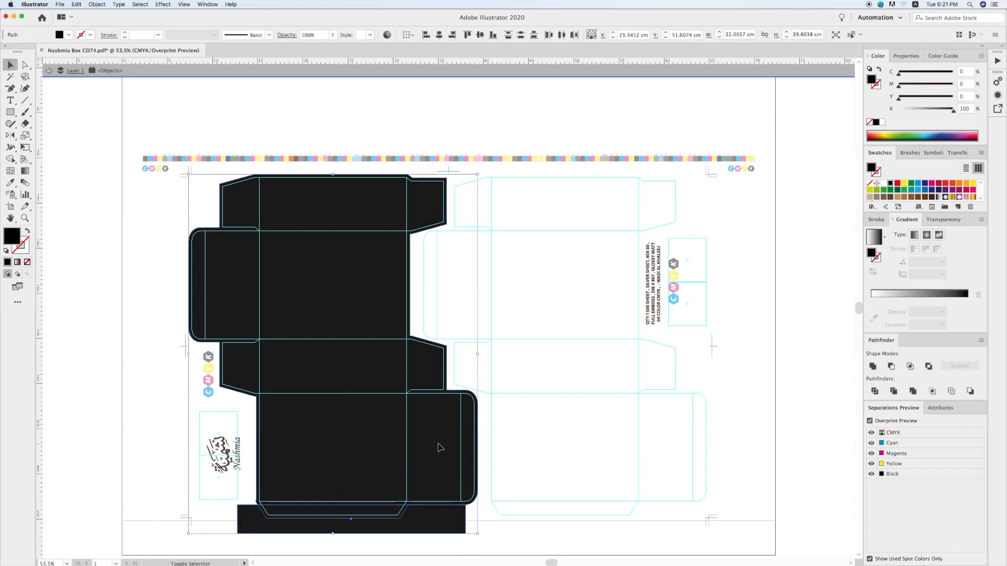
pyautogui.click(891, 370)
pyautogui.click(797, 460)
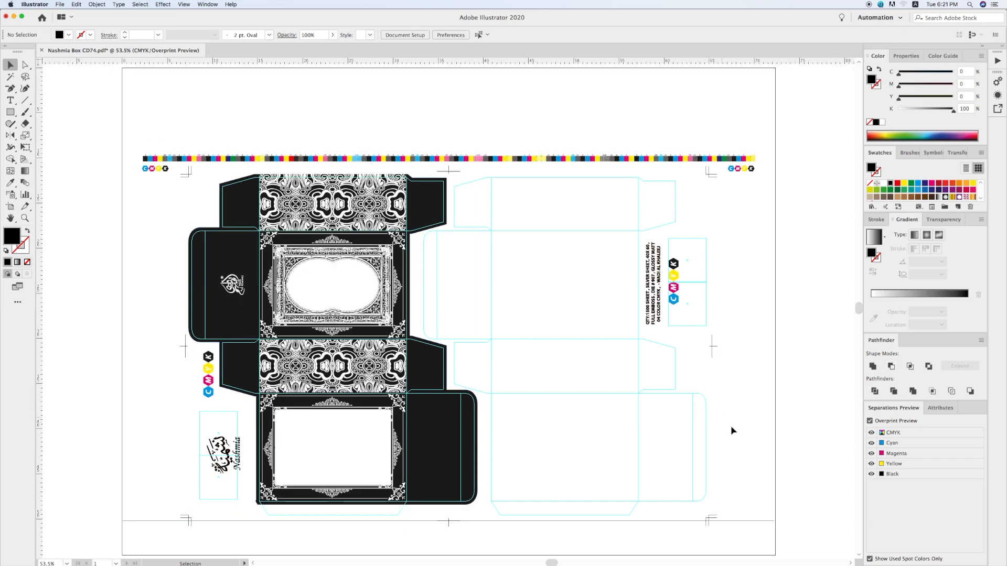
# Check the black separation of the trimmed box artwork, looking over its front panel and side logo
pyautogui.moveTo(707, 458); pyautogui.dragTo(653, 436)
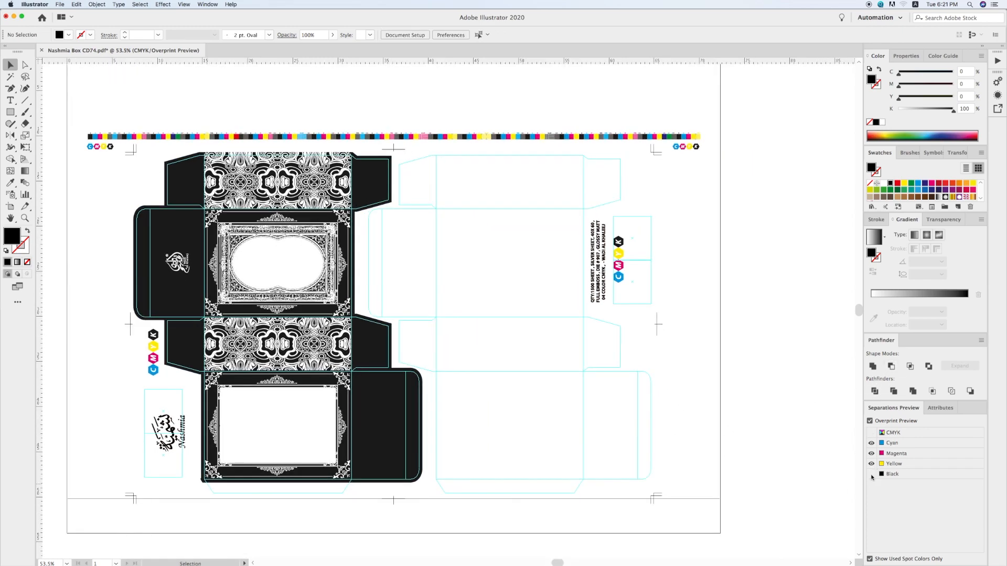
pyautogui.click(871, 475)
pyautogui.click(303, 256)
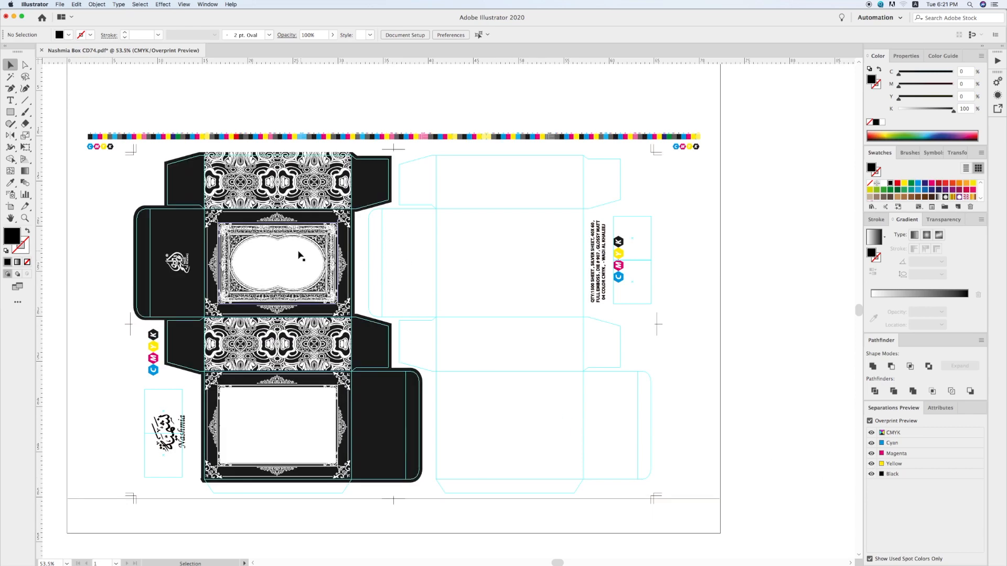
pyautogui.moveTo(167, 259); pyautogui.dragTo(173, 259)
pyautogui.doubleClick(173, 259)
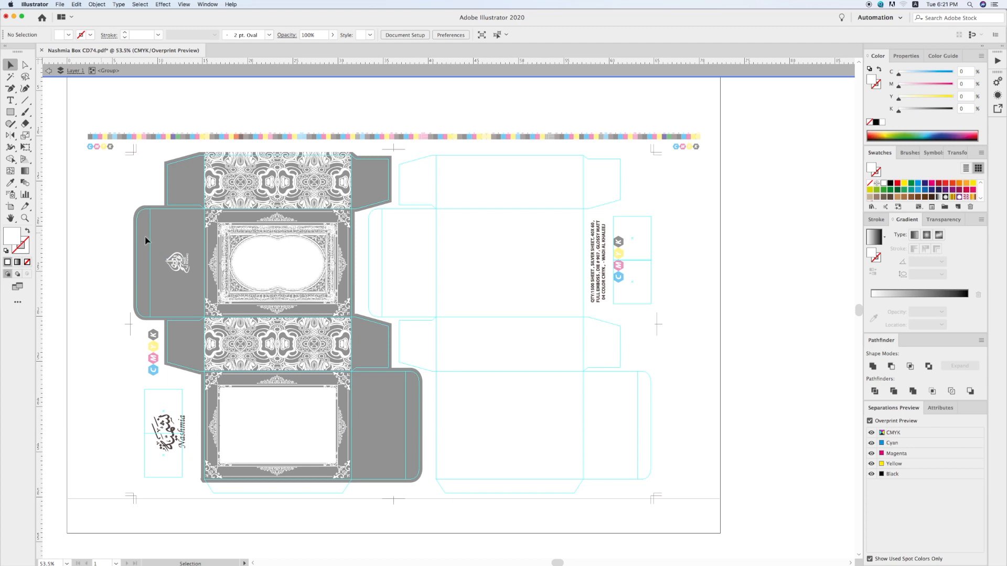
pyautogui.doubleClick(109, 238)
# Hide everything around the left box's artwork: the empty right dieline, printer's marks, color labels and side logo
pyautogui.moveTo(738, 100); pyautogui.dragTo(432, 505)
pyautogui.press('Delete')
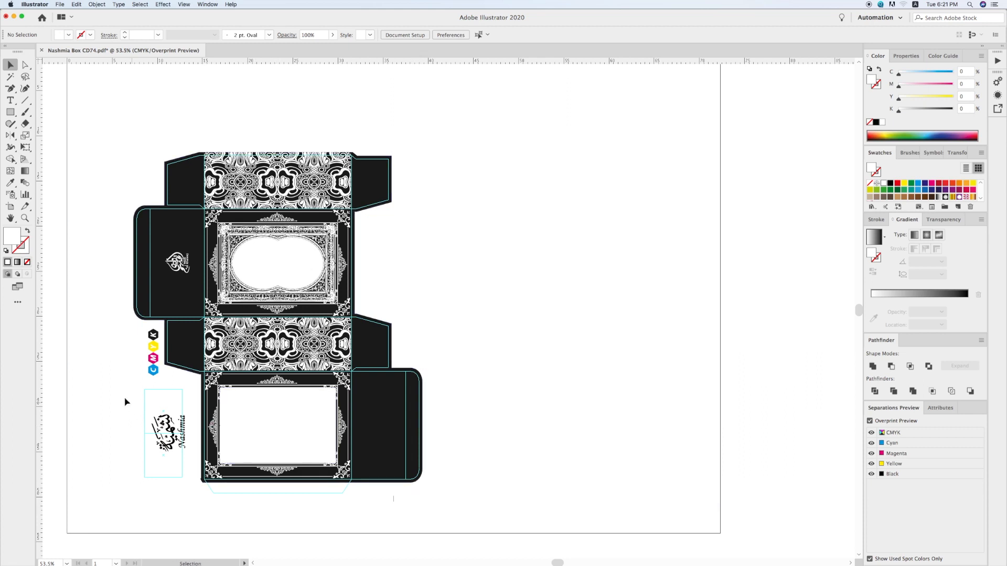
pyautogui.click(165, 435)
pyautogui.press('Delete')
pyautogui.moveTo(140, 333); pyautogui.dragTo(155, 380)
pyautogui.press('Delete')
pyautogui.moveTo(384, 513); pyautogui.dragTo(408, 497)
pyautogui.press('Delete')
# Select all of the left box's remaining artwork and group it
pyautogui.moveTo(91, 123); pyautogui.dragTo(500, 508)
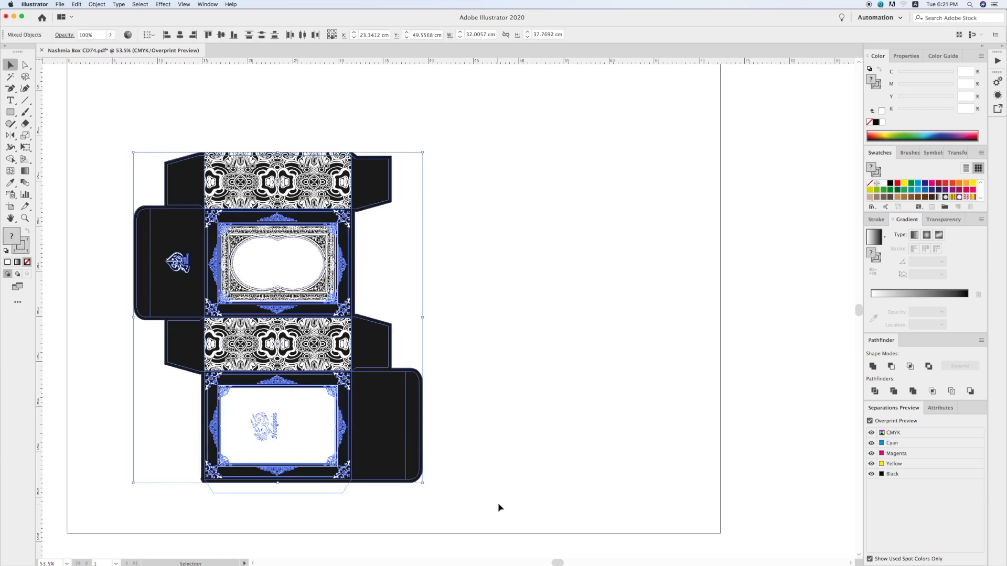
pyautogui.rightClick(470, 270)
pyautogui.click(496, 331)
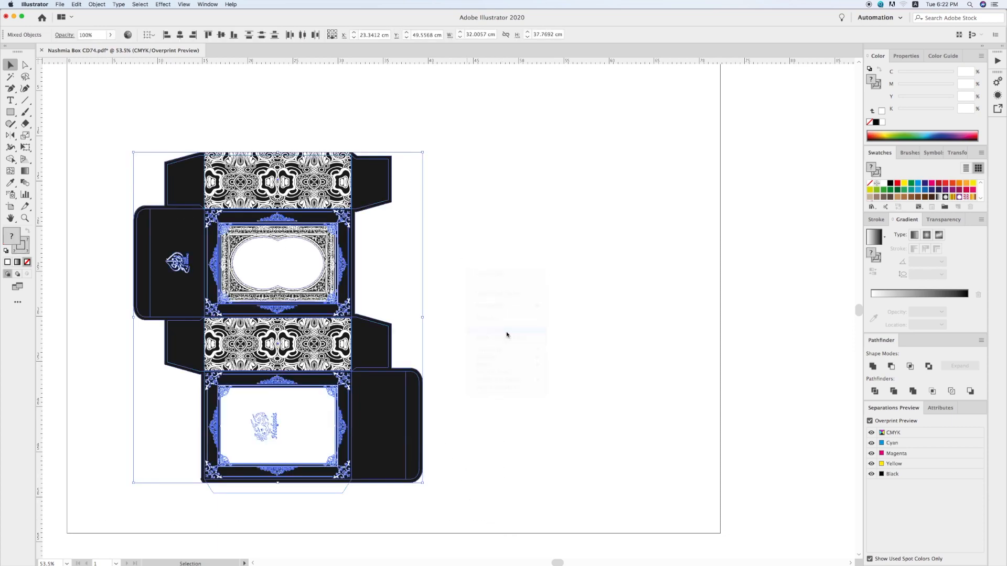
# Show all hidden objects again and duplicate the grouped box artwork onto the empty right dieline
pyautogui.click(766, 371)
pyautogui.press('alt+super+3')
pyautogui.click(762, 370)
pyautogui.moveTo(373, 440); pyautogui.dragTo(606, 440)
pyautogui.click(600, 501)
# Snap the copied artwork's lower flap corner exactly onto the right dieline's corner in outline view, and return to normal preview
pyautogui.press('z')
pyautogui.moveTo(539, 455); pyautogui.dragTo(601, 512)
pyautogui.press('super+y')
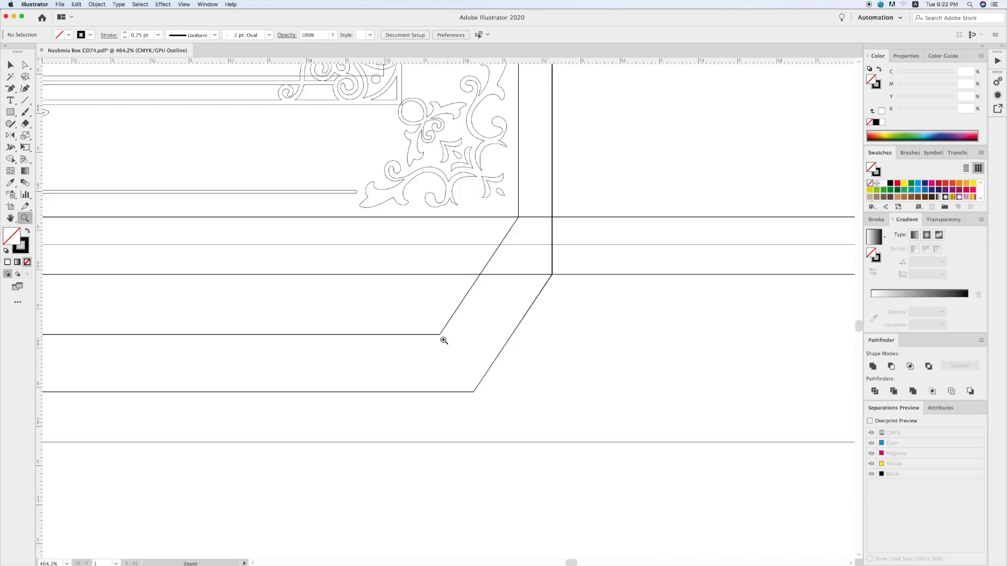
pyautogui.press('v')
pyautogui.moveTo(440, 335); pyautogui.dragTo(475, 397)
pyautogui.click(544, 404)
pyautogui.press('super+0')
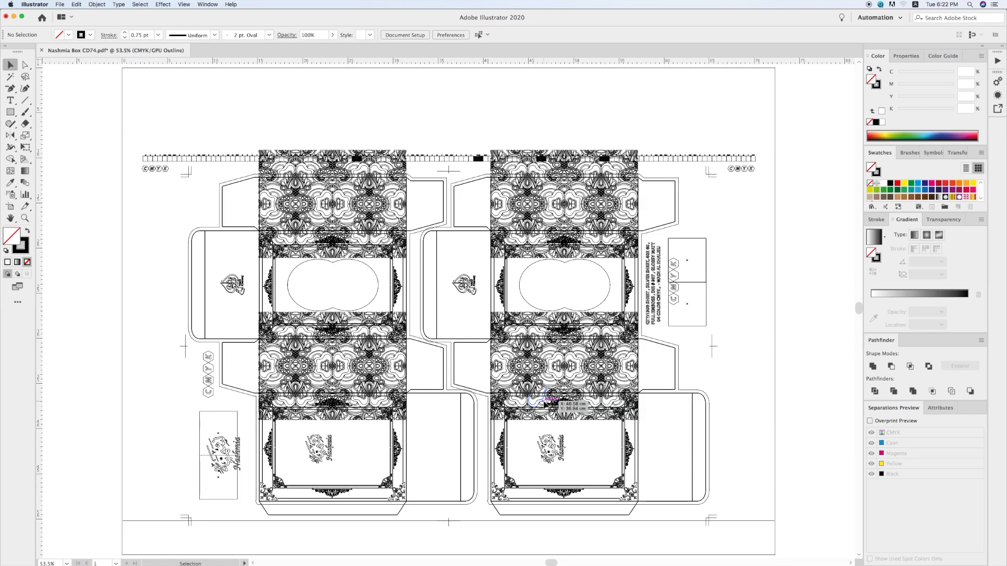
pyautogui.press('super+y')
# Turn on the overprint preview and check both boxes with the black separation hidden and shown
pyautogui.hscroll(2, 715, 412)
pyautogui.scroll(-1, 715, 412)
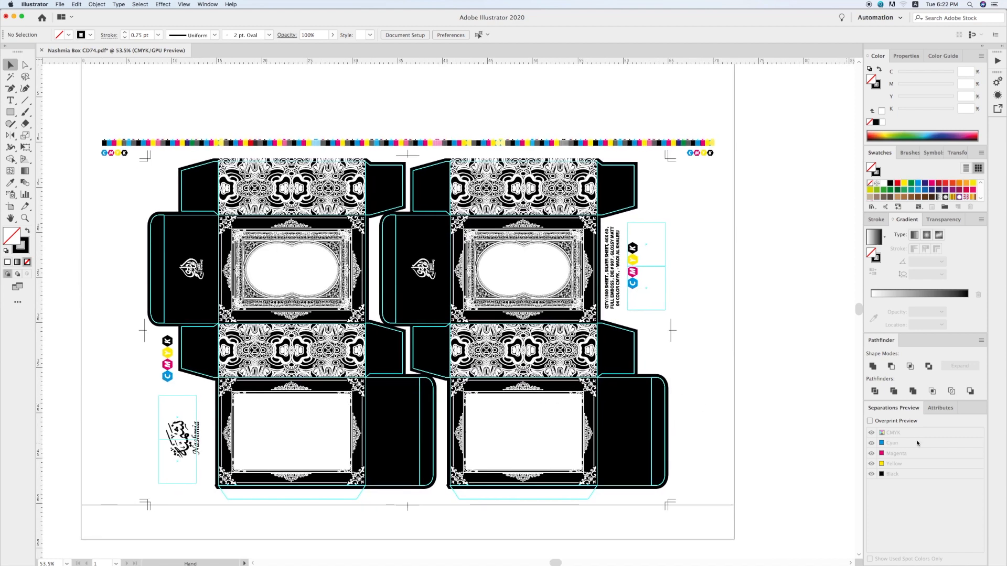
pyautogui.press('alt+shift+super+y')
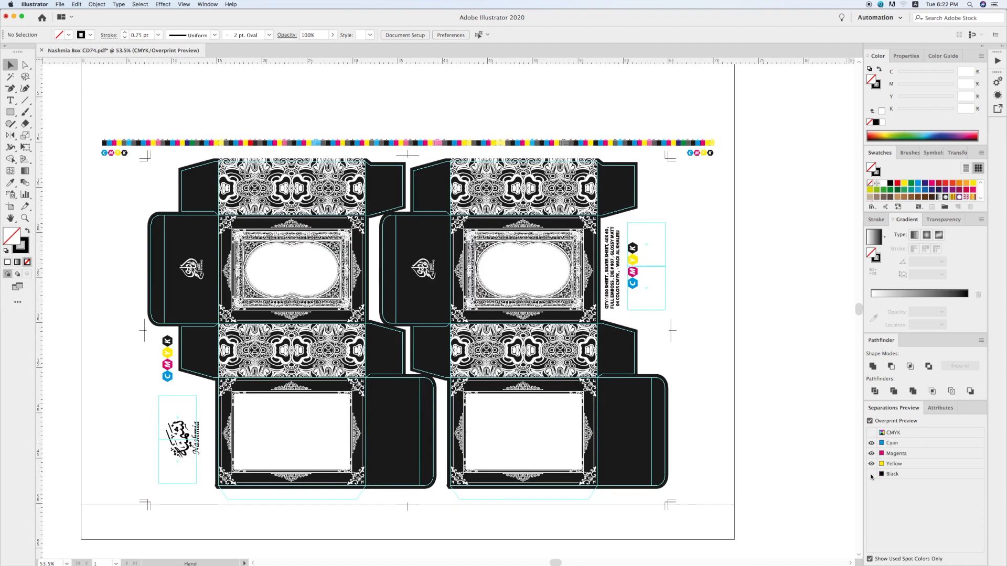
pyautogui.click(872, 474)
pyautogui.click(871, 474)
# Recolor the job details text and the Nashmia logo beside the boxes from Registration to 100% black
pyautogui.click(614, 240)
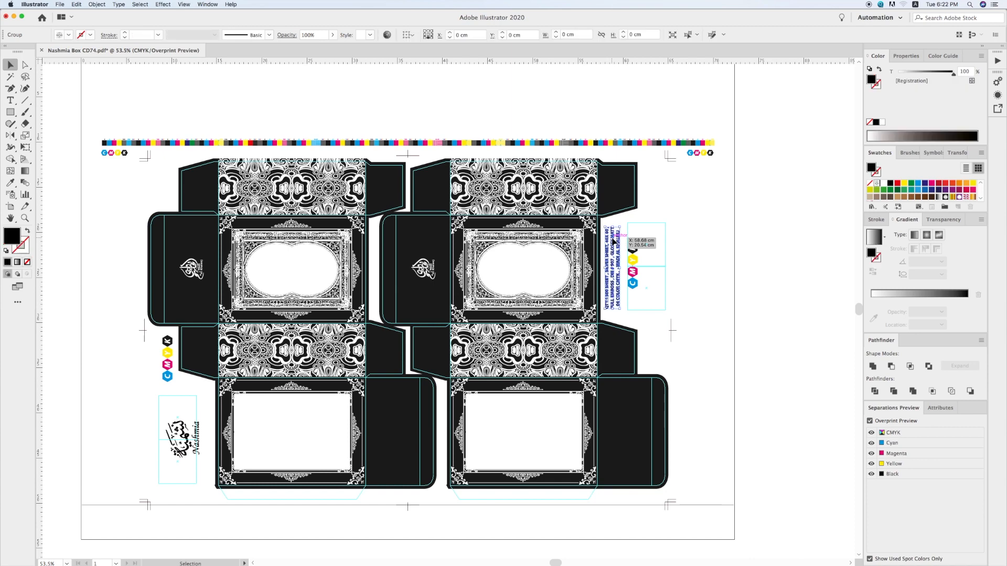
pyautogui.click(877, 122)
pyautogui.click(846, 466)
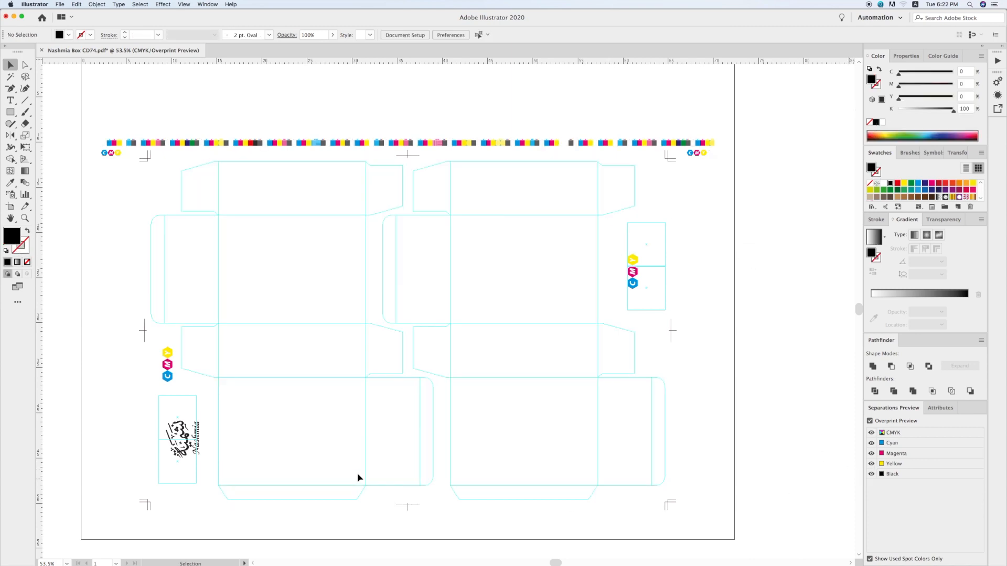
pyautogui.click(182, 438)
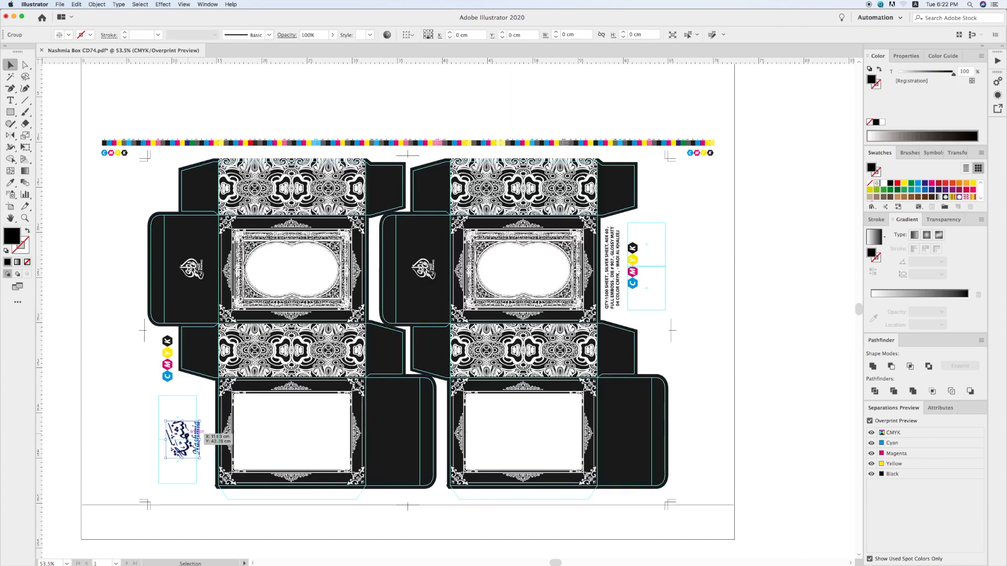
pyautogui.click(890, 183)
pyautogui.click(820, 245)
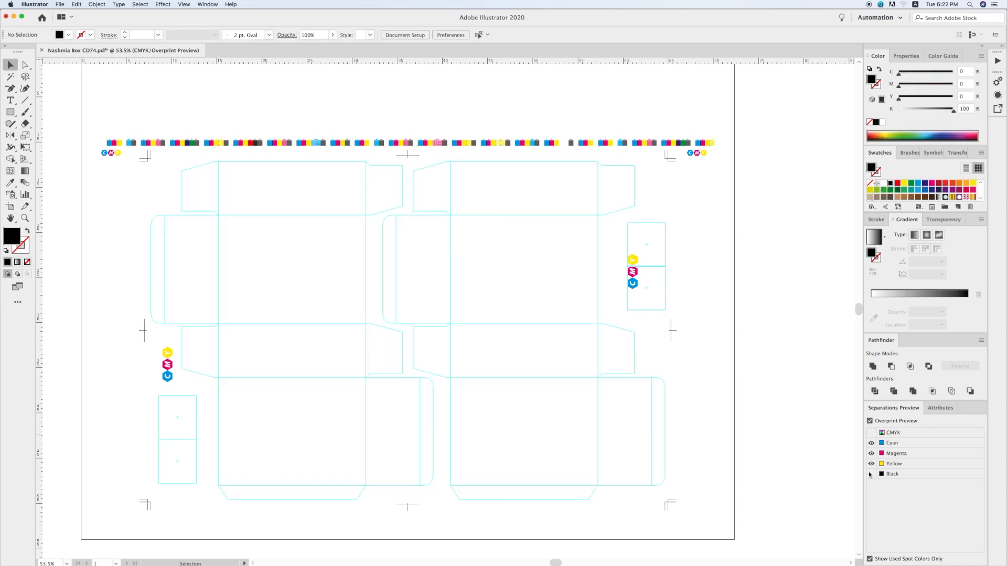
# Add the text MATT, enlarge and rotate it vertically, and place it beside the left box's upper side flap
pyautogui.press('t')
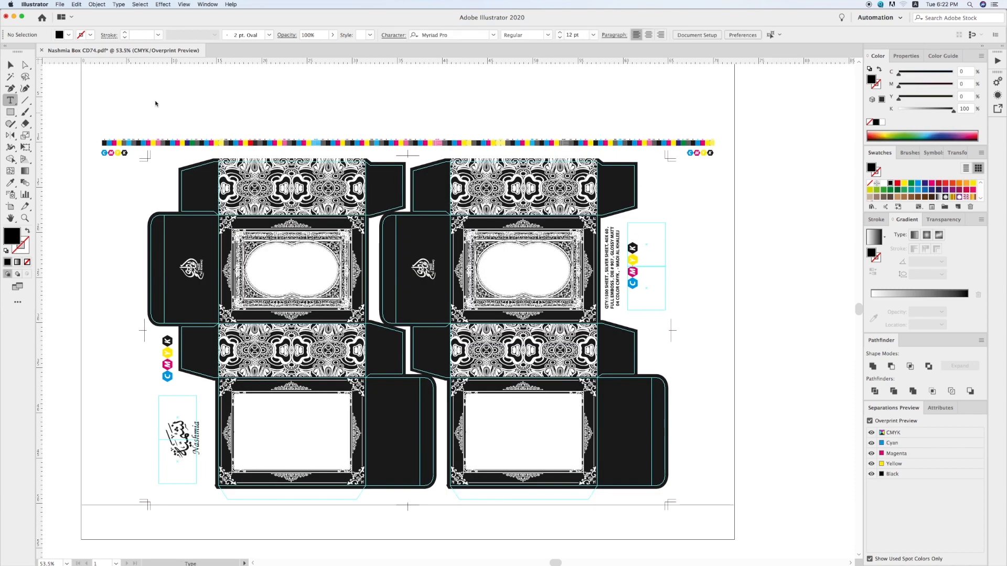
pyautogui.click(203, 96)
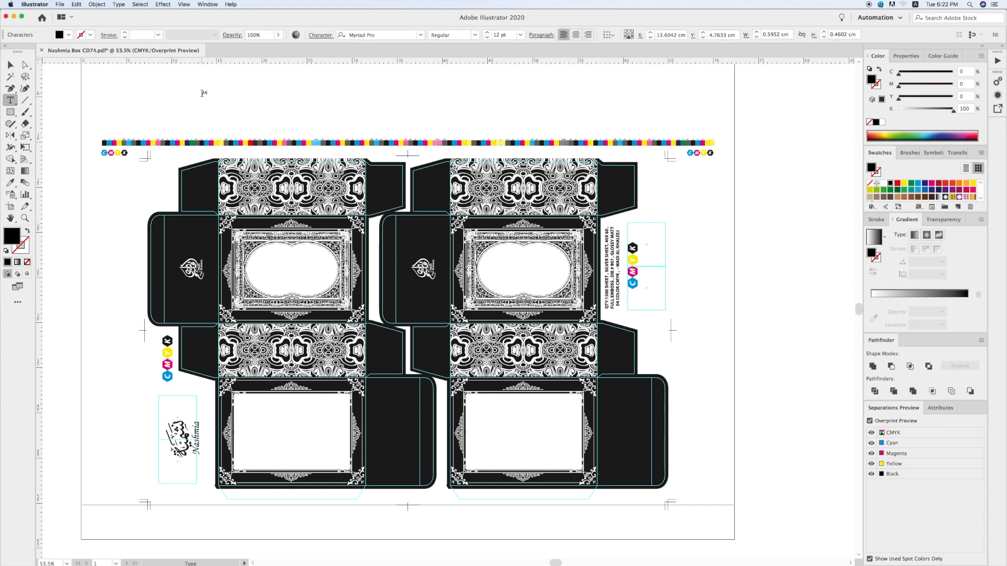
pyautogui.click(14, 68)
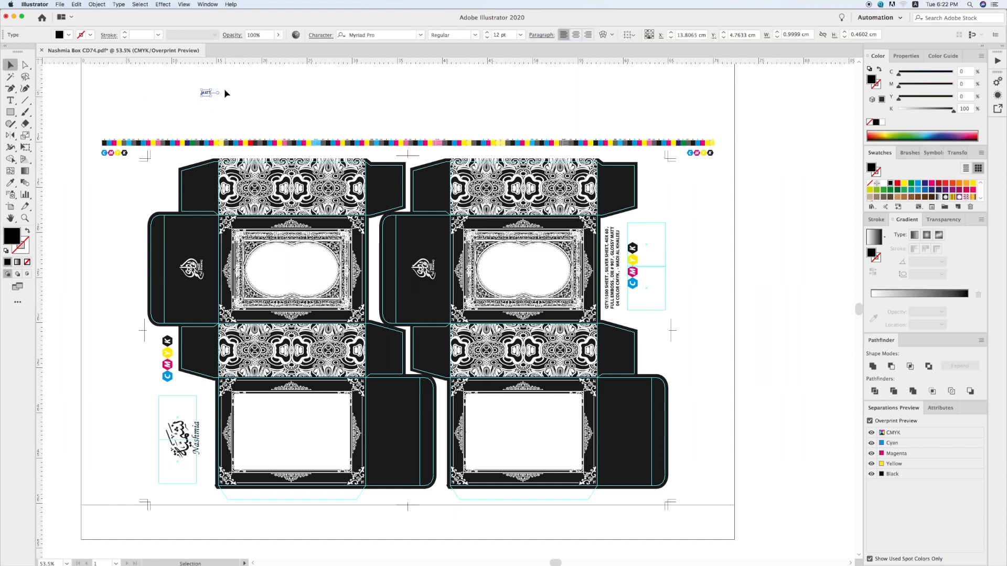
pyautogui.moveTo(212, 89)
pyautogui.mouseDown()
pyautogui.moveTo(223, 86)
pyautogui.moveTo(200, 78)
pyautogui.mouseUp()
pyautogui.moveTo(212, 98); pyautogui.dragTo(177, 168)
# Convert the MATT label to outlines and deselect it
pyautogui.rightClick(167, 182)
pyautogui.click(192, 234)
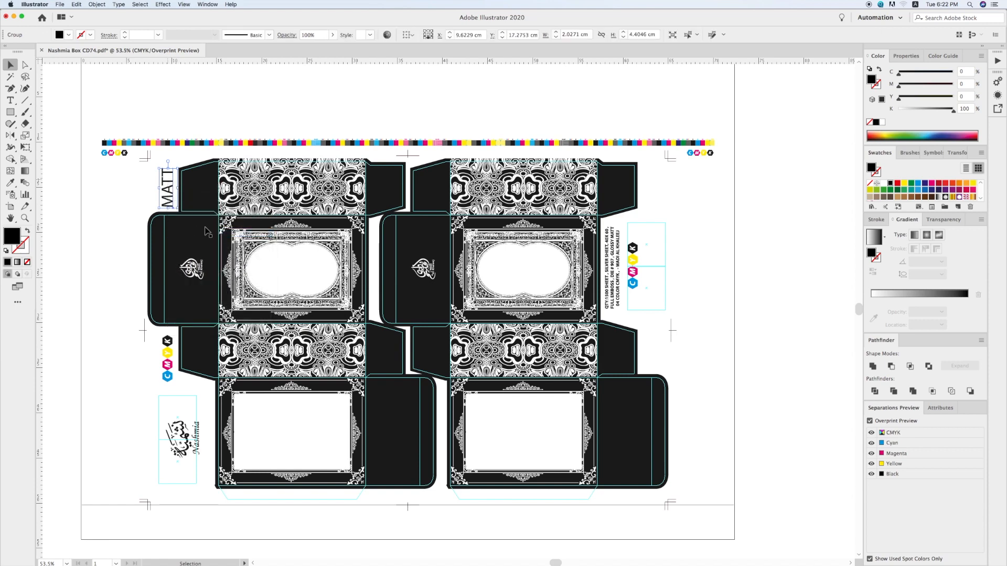
pyautogui.click(203, 108)
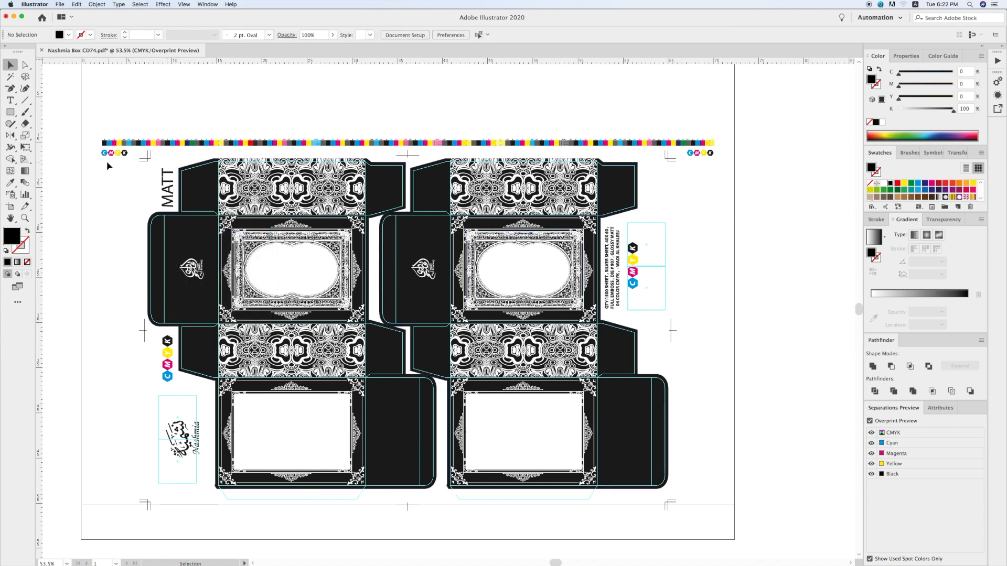
# Save the artwork as a separate PDF named Nashmia Box MATT SORM.pdf in the Nashmia folder, using the Press Quality preset
pyautogui.click(60, 4)
pyautogui.click(90, 74)
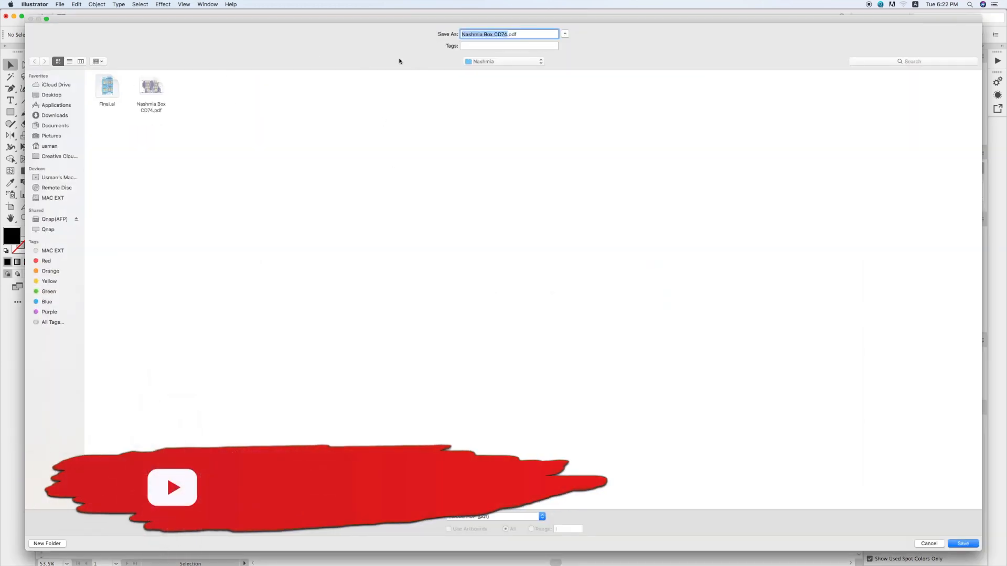
pyautogui.click(494, 35)
pyautogui.write('MATT')
pyautogui.press('Delete')
pyautogui.press('Delete')
pyautogui.press('Delete')
pyautogui.press('Delete')
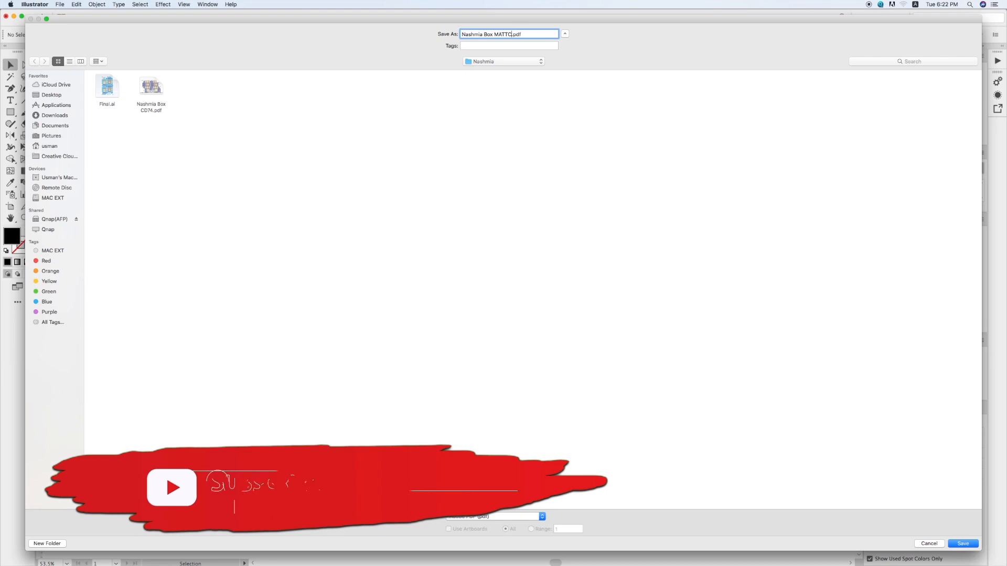
pyautogui.write('SORM')
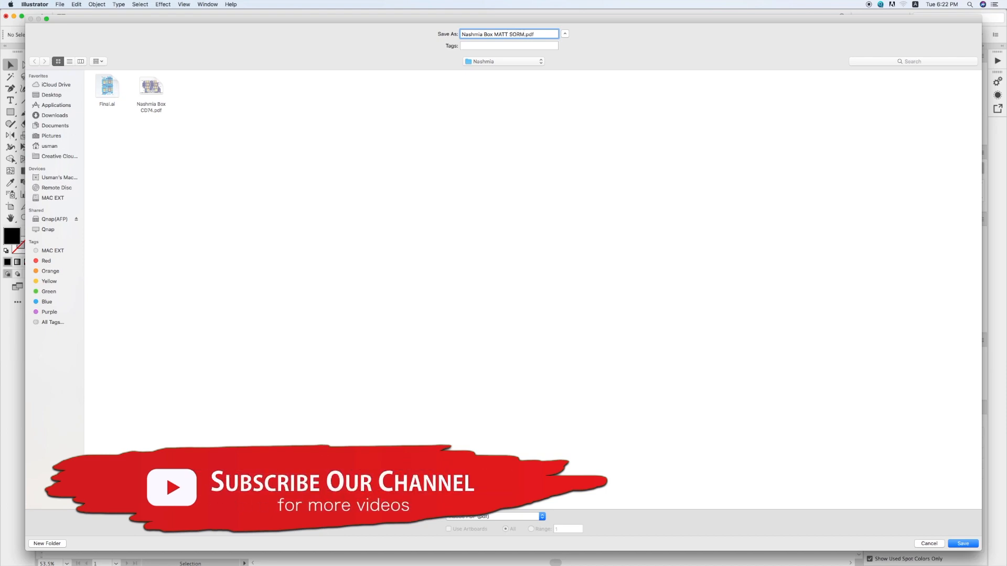
pyautogui.press('Return')
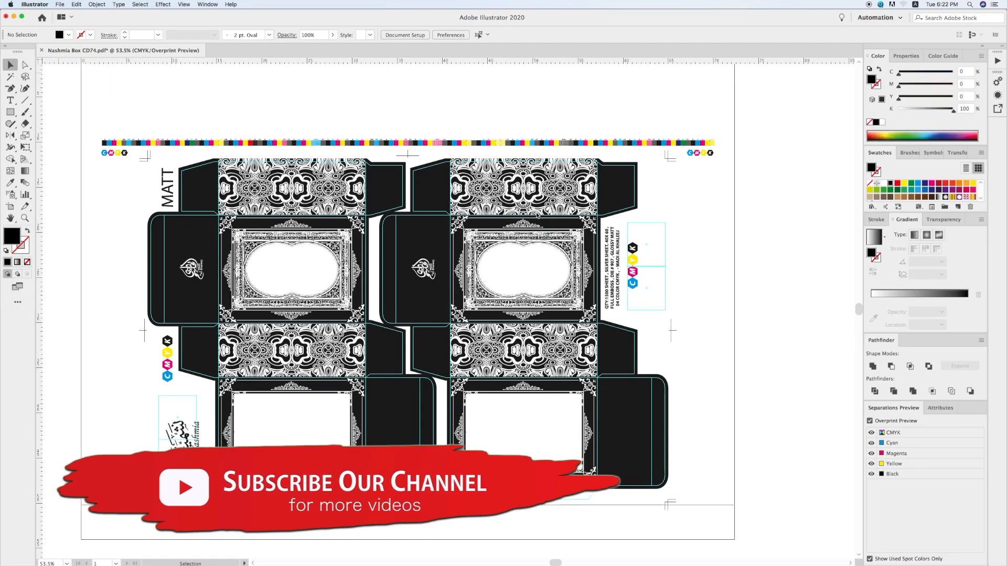
pyautogui.click(652, 421)
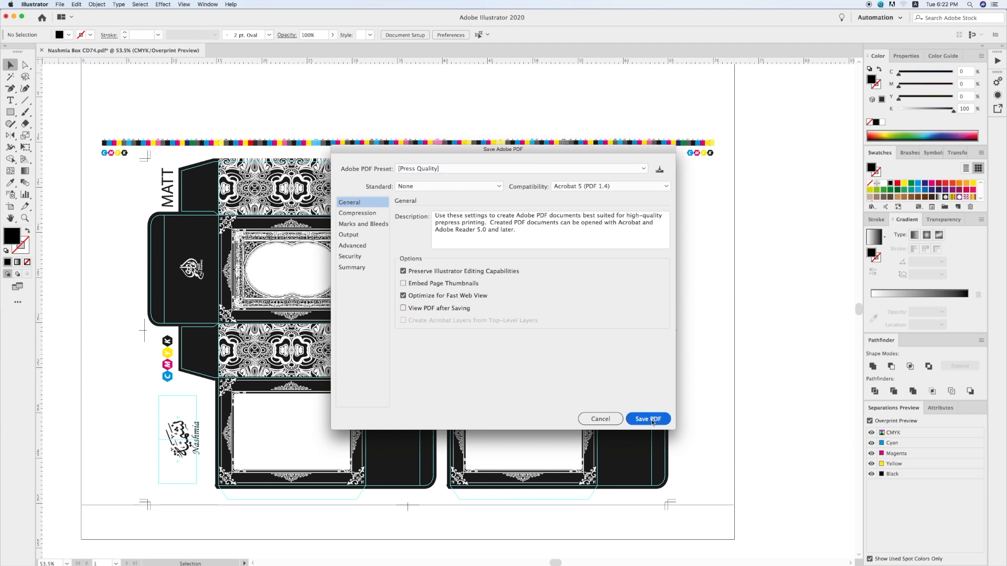
pyautogui.click(652, 421)
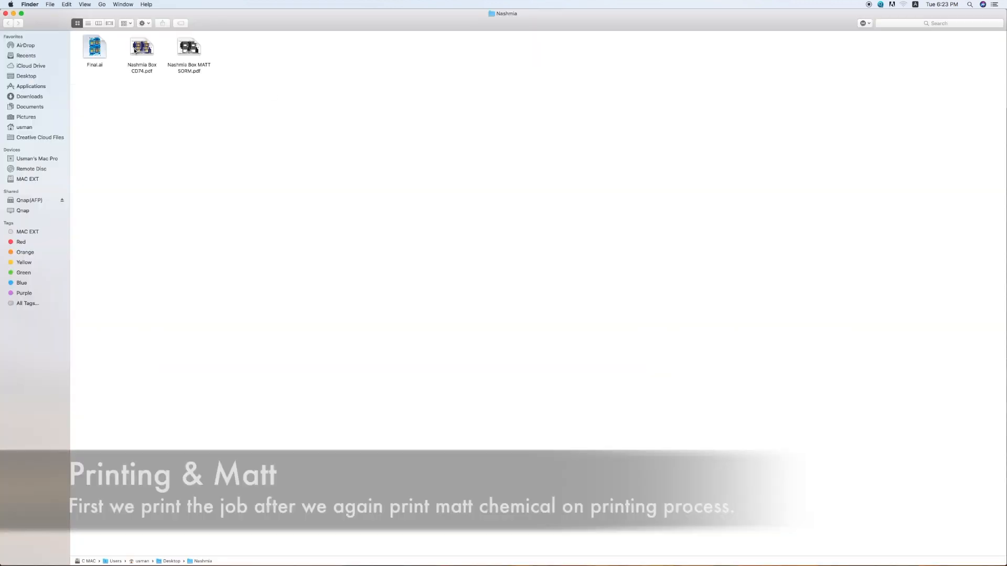
# Switch to Finder and preview the full-colour print file Nashmia Box CD74.pdf in the Nashmia folder
pyautogui.click(137, 48)
pyautogui.press('space')
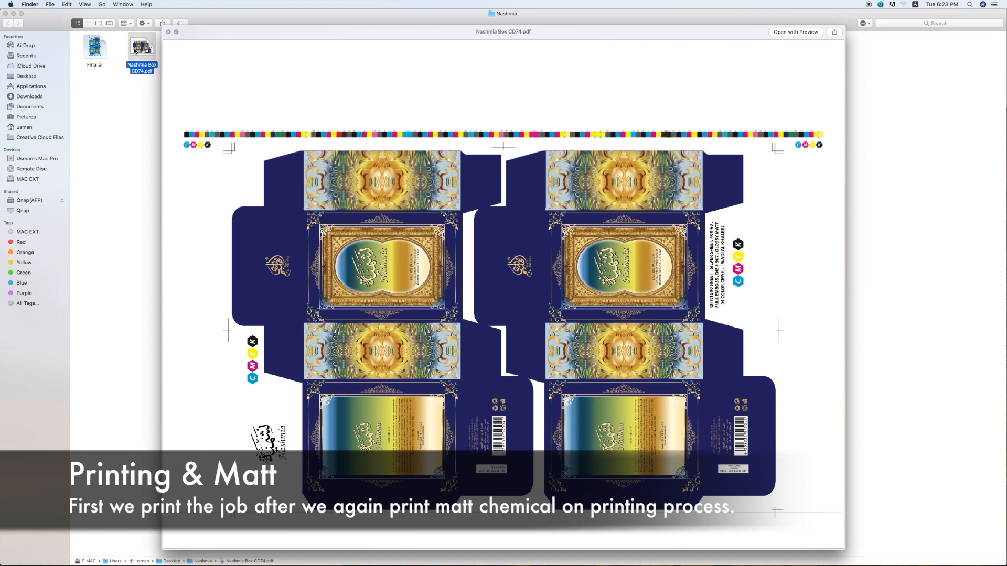